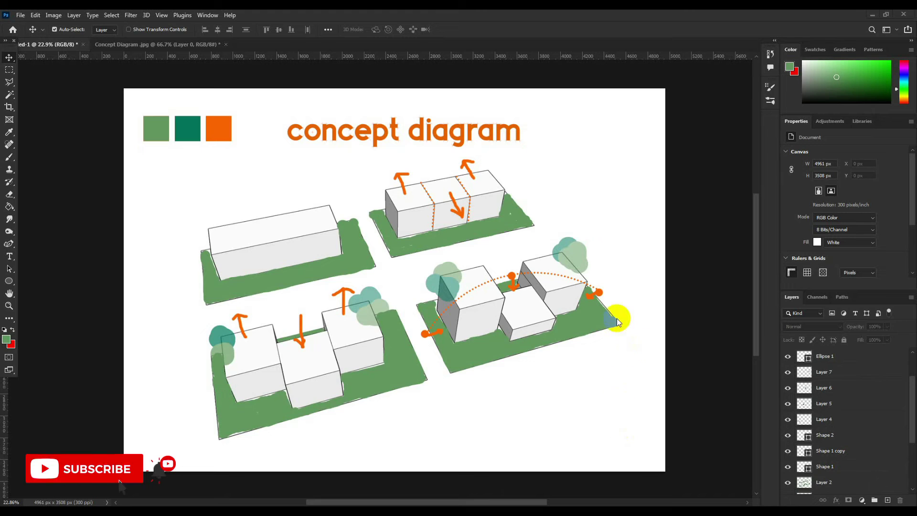
Step: Export the SketchUp view as a 2D JPEG named 'Concept Diagram', replacing the existing file
scroll(425, 136, up, 1)
scroll(478, 143, up, 1)
scroll(181, 128, down, 1)
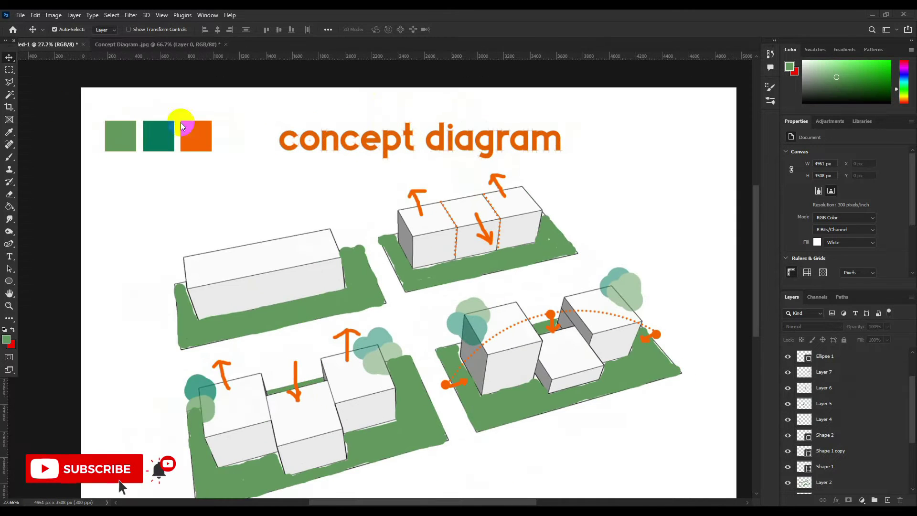
scroll(201, 135, down, 1)
scroll(549, 417, up, 1)
scroll(563, 430, down, 1)
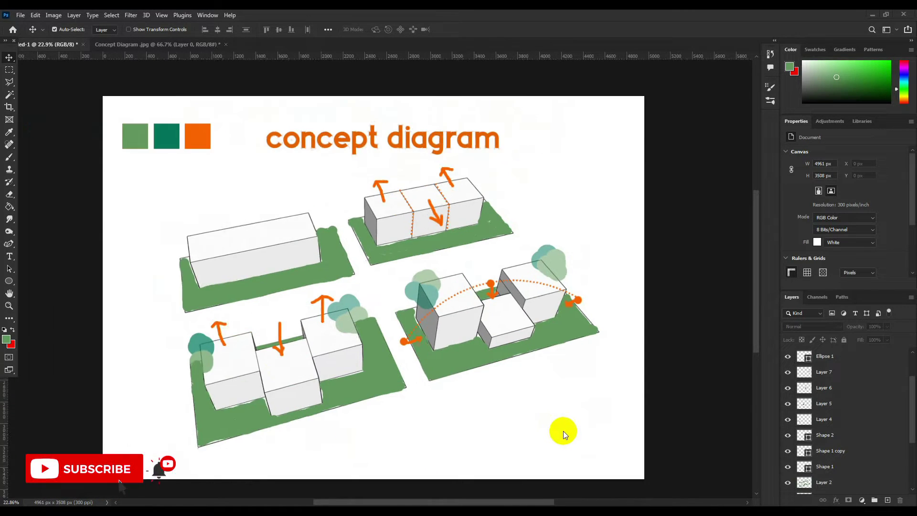
scroll(564, 430, down, 1)
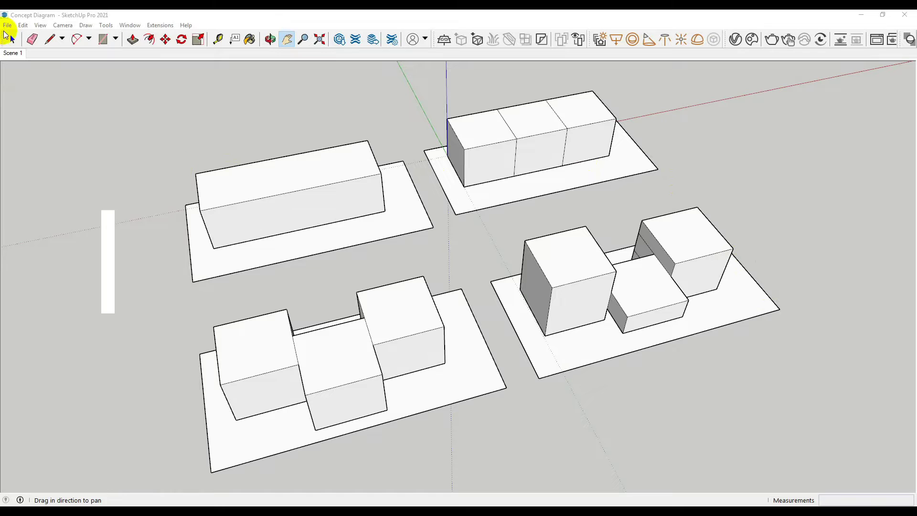
click(6, 26)
mouse_move(24, 196)
click(177, 207)
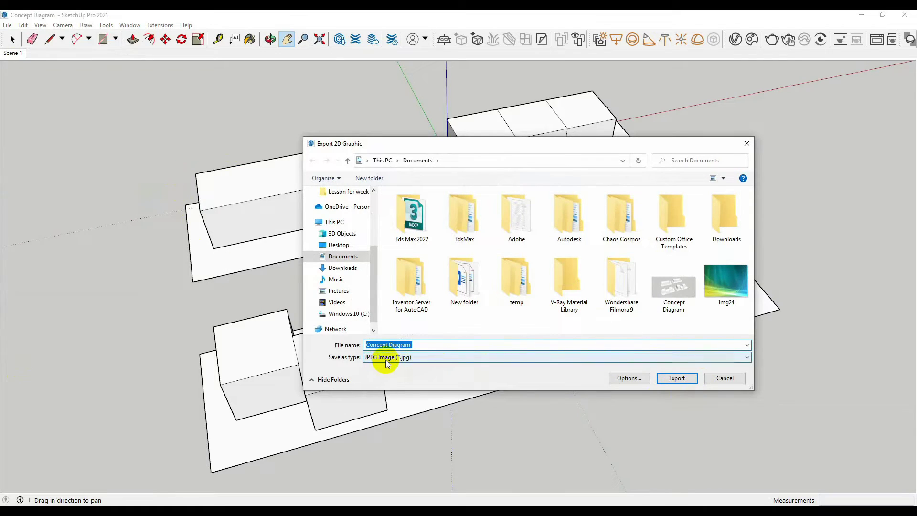
click(674, 377)
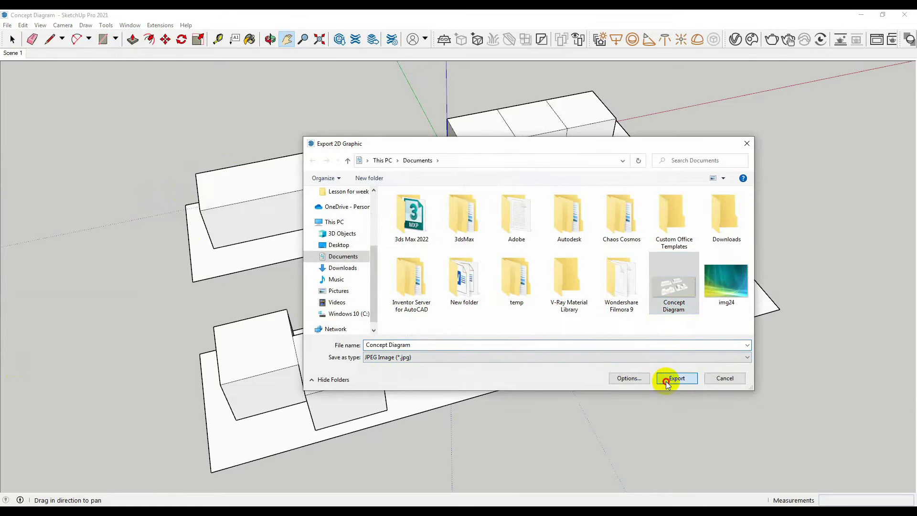
click(483, 263)
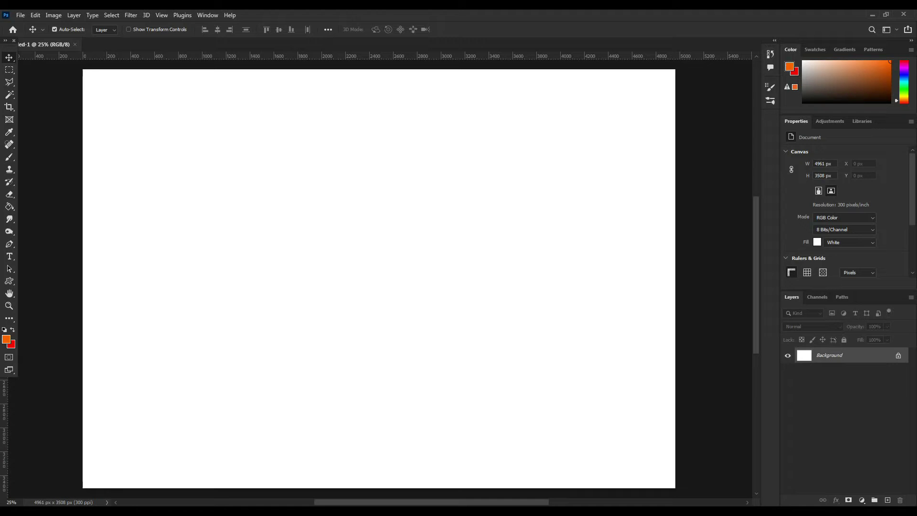
Step: Open Concept Diagram.jpg in Photoshop and unlock its Background layer
click(16, 16)
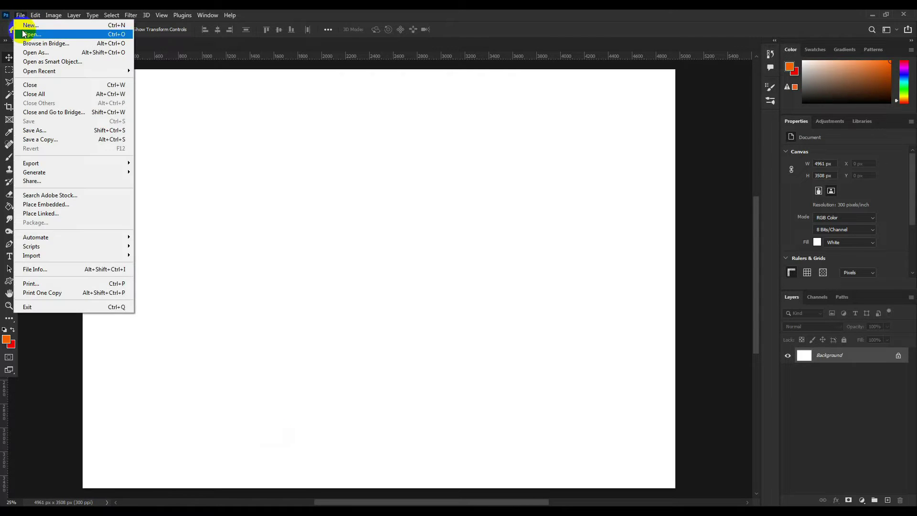
click(374, 162)
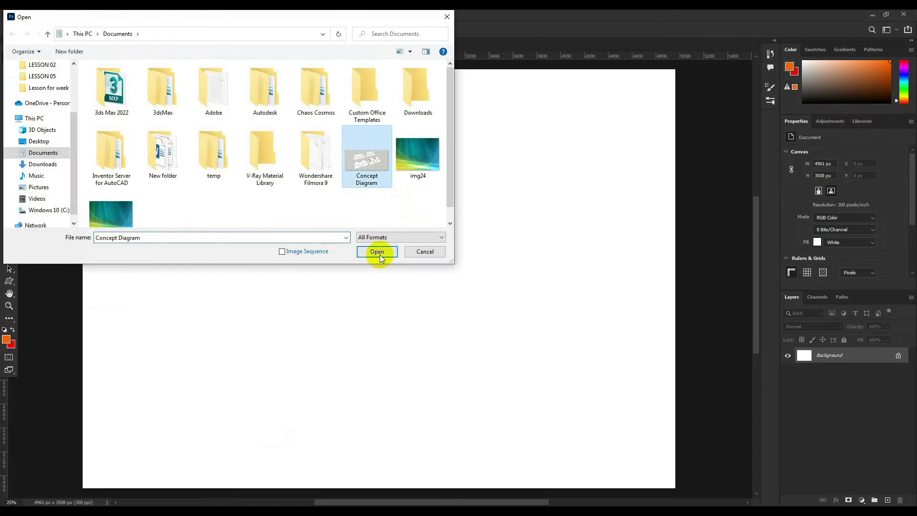
click(378, 252)
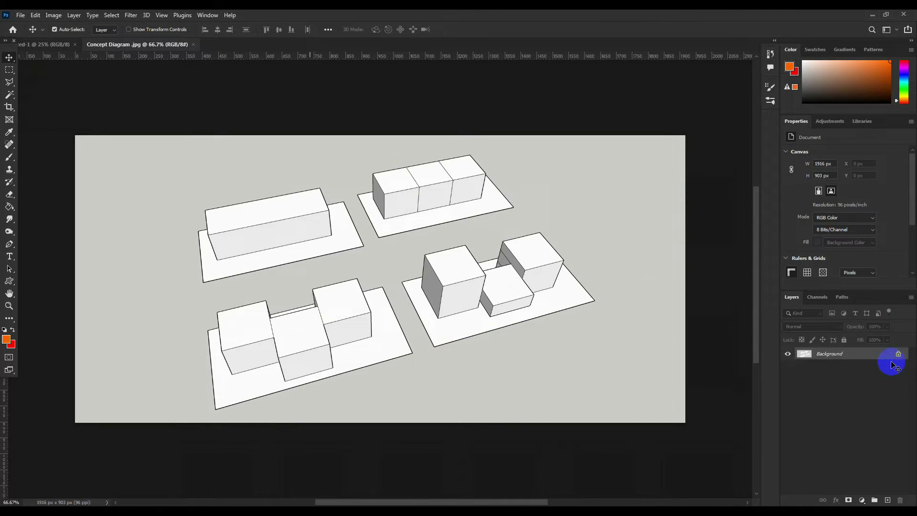
click(897, 355)
Step: Delete the grey backdrop with the Magic Wand and drag the drawing onto the blank sheet
click(9, 94)
click(142, 184)
key(Delete)
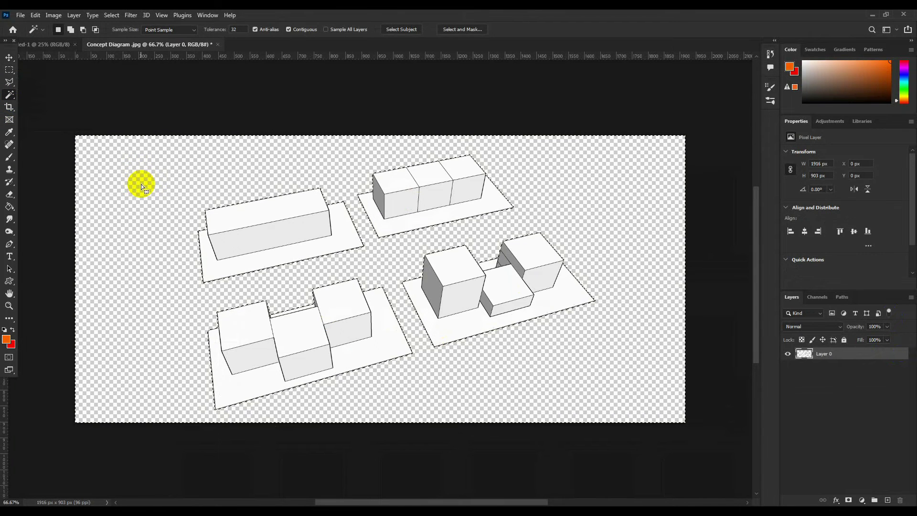
key(ctrl+d)
key(v)
mouse_move(357, 313)
mouse_down()
mouse_move(364, 233)
mouse_move(315, 337)
mouse_up()
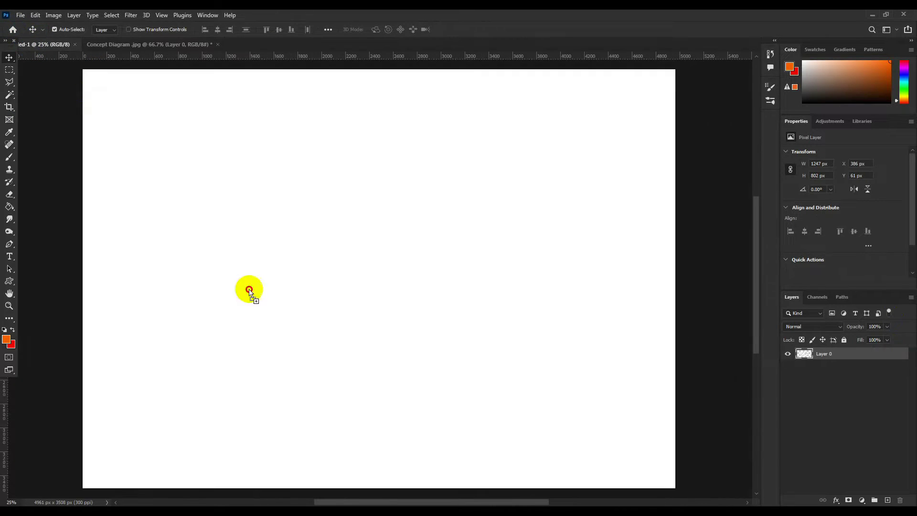
Step: Free-transform the massing drawing up proportionally to fill most of the sheet, then centre it
key(ctrl+t)
mouse_move(387, 289)
mouse_down()
mouse_move(526, 216)
mouse_move(611, 190)
mouse_up()
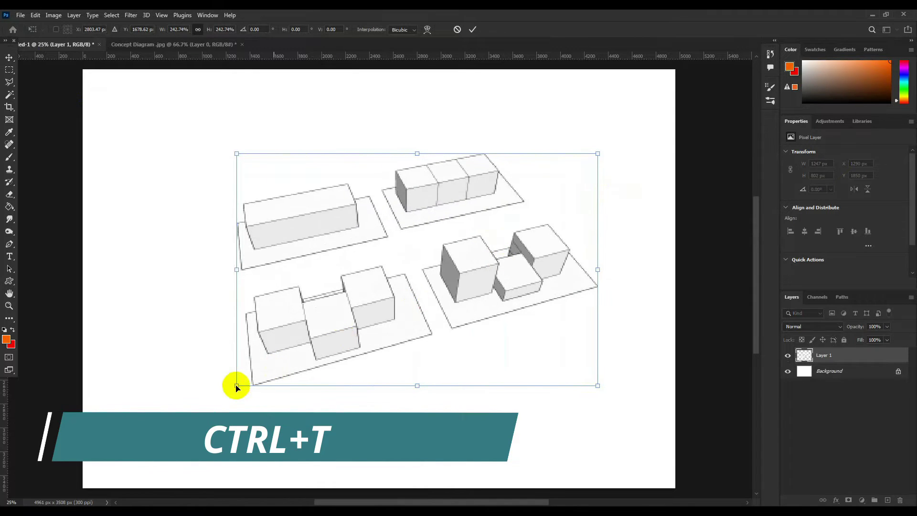
drag(236, 385, 139, 450)
drag(323, 358, 361, 355)
click(472, 29)
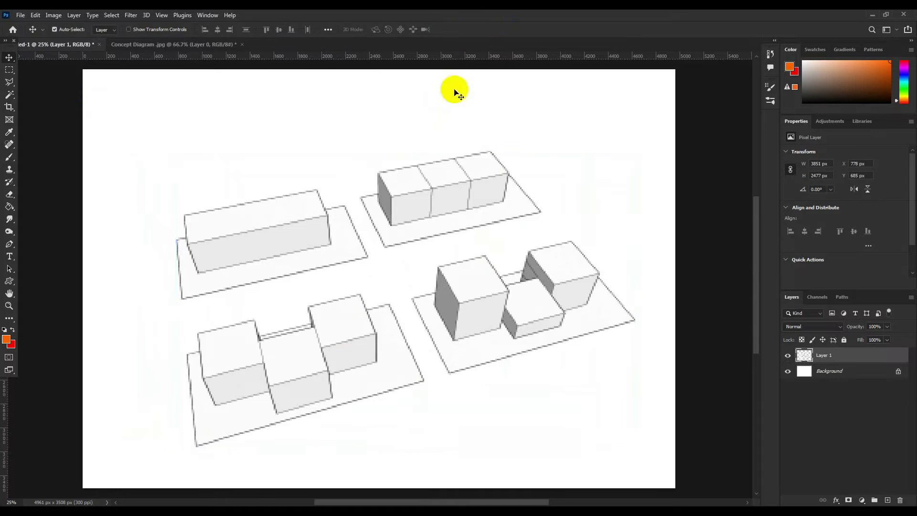
drag(437, 198, 427, 199)
scroll(425, 203, down, 1)
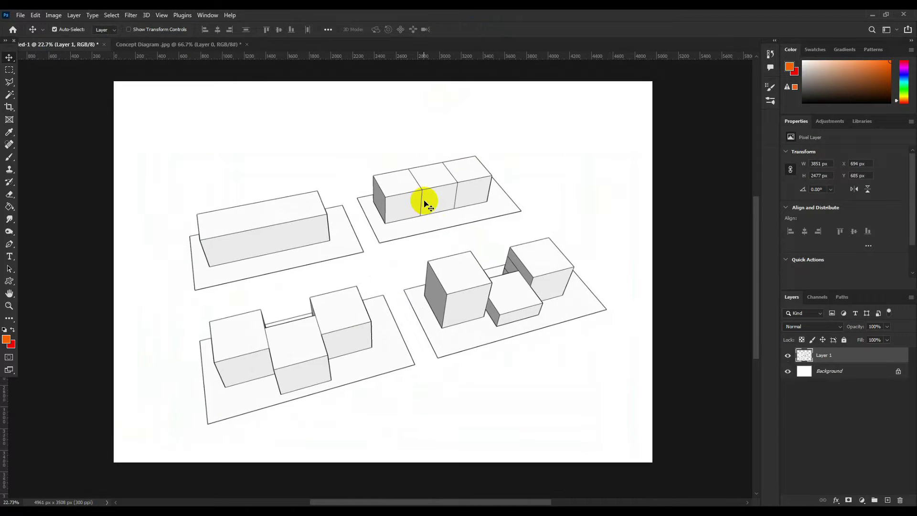
Step: Type the orange title 'concept diagram' and position it centred just above the blocks
key(t)
click(297, 134)
text(CO)
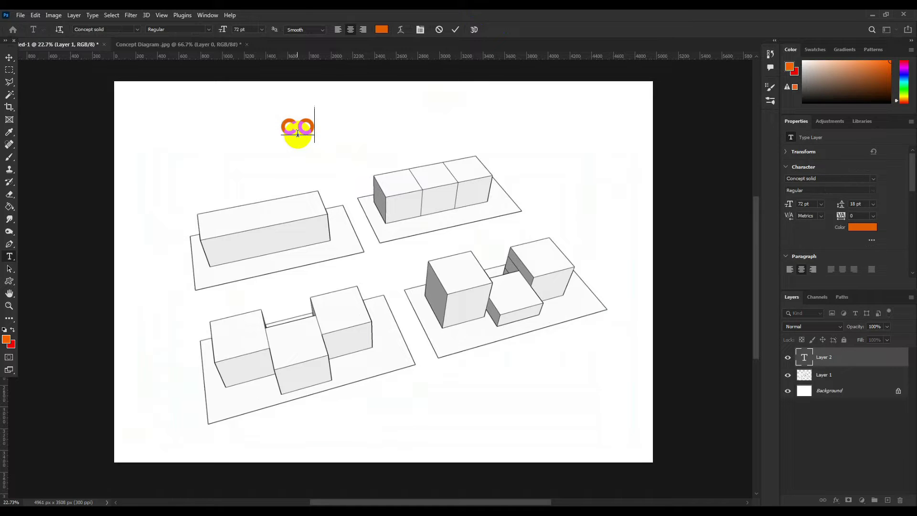
text(ncept diagram)
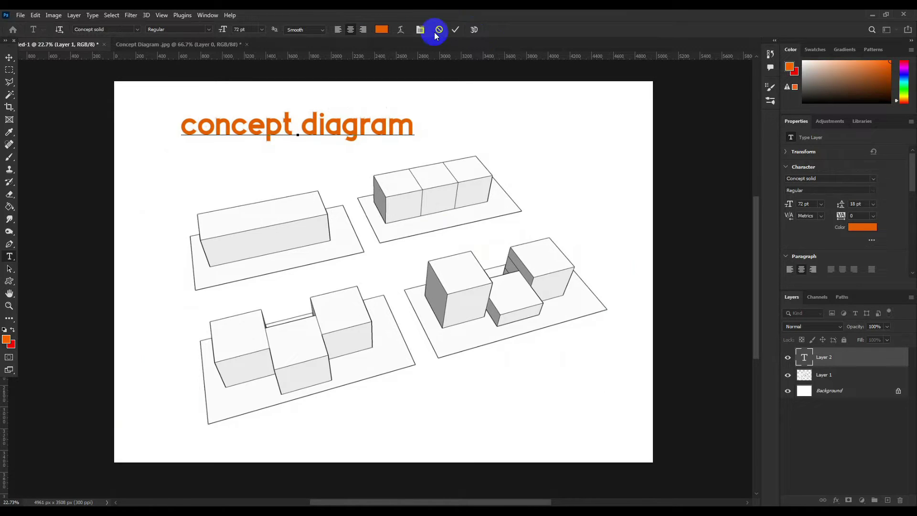
click(456, 30)
click(9, 58)
drag(332, 130, 417, 125)
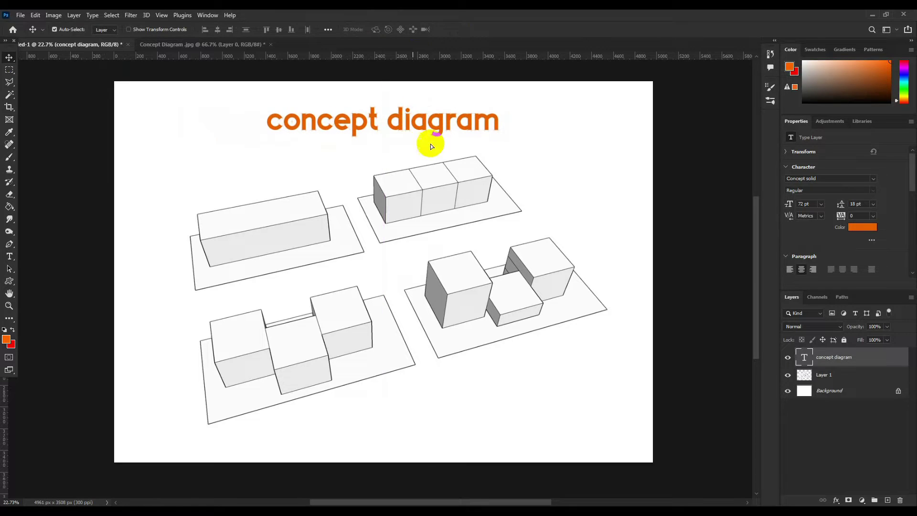
drag(456, 183, 457, 189)
drag(442, 120, 446, 128)
Step: Draw a green-filled square at the sheet's top-left with the Rectangle tool
click(545, 134)
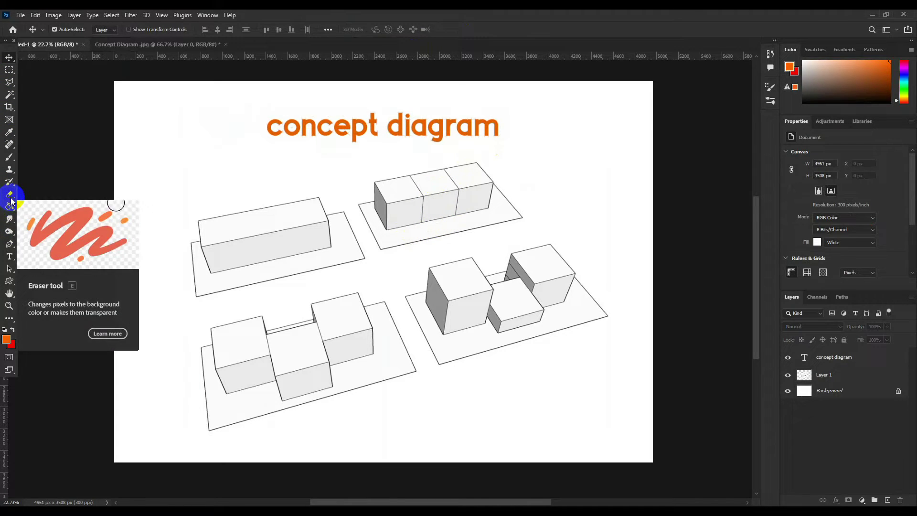
click(9, 280)
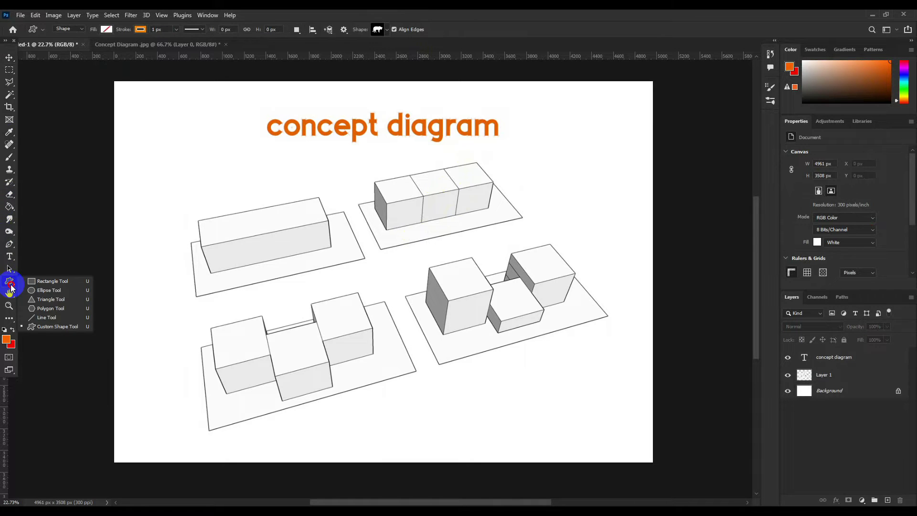
click(50, 281)
drag(134, 109, 160, 134)
click(106, 29)
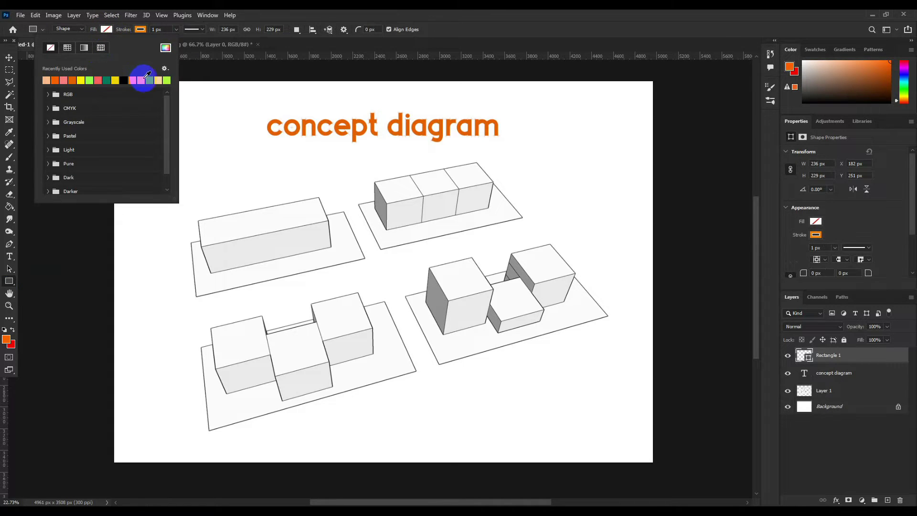
click(152, 78)
click(9, 57)
click(148, 124)
Step: Duplicate the square to its right and recolour the copy dark teal
drag(148, 124, 191, 127)
scroll(177, 120, up, 4)
scroll(186, 120, up, 2)
click(10, 280)
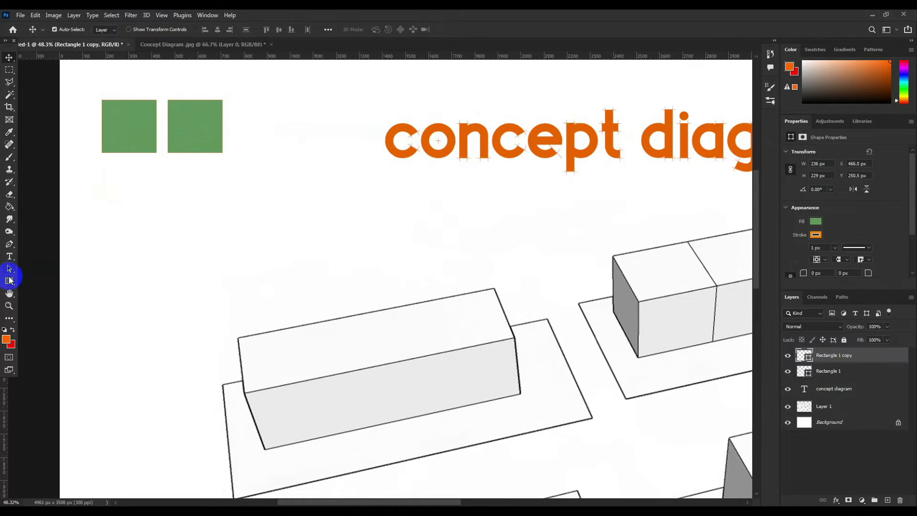
click(106, 29)
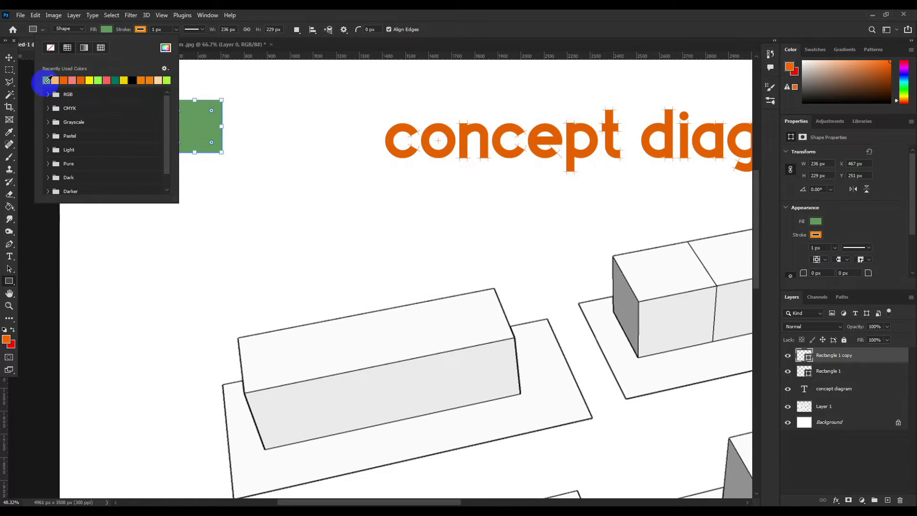
click(115, 80)
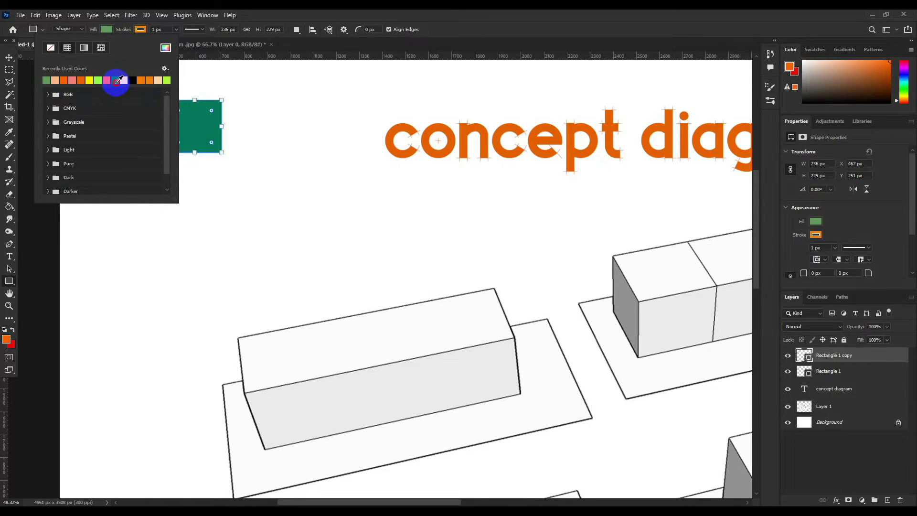
key(Escape)
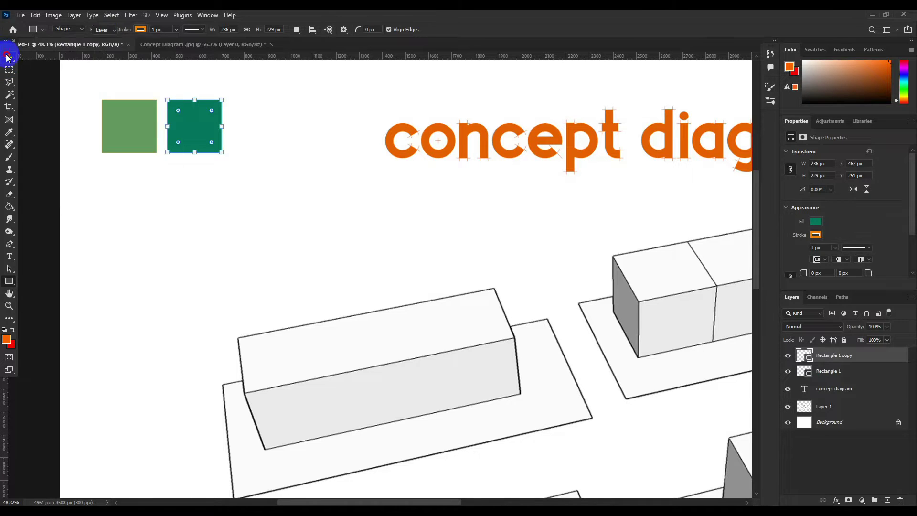
key(v)
click(272, 173)
Step: Duplicate the teal square to its right and fill the third square orange
drag(207, 142, 268, 140)
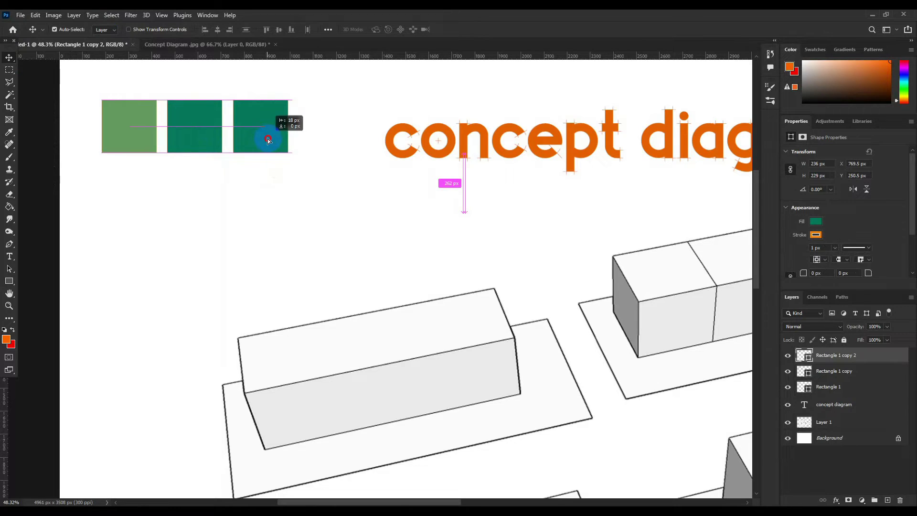
click(9, 281)
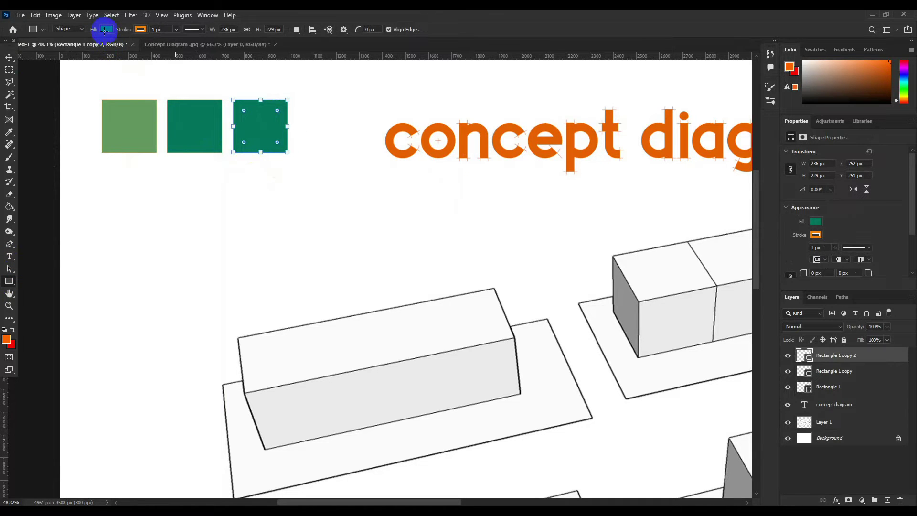
click(104, 29)
click(81, 81)
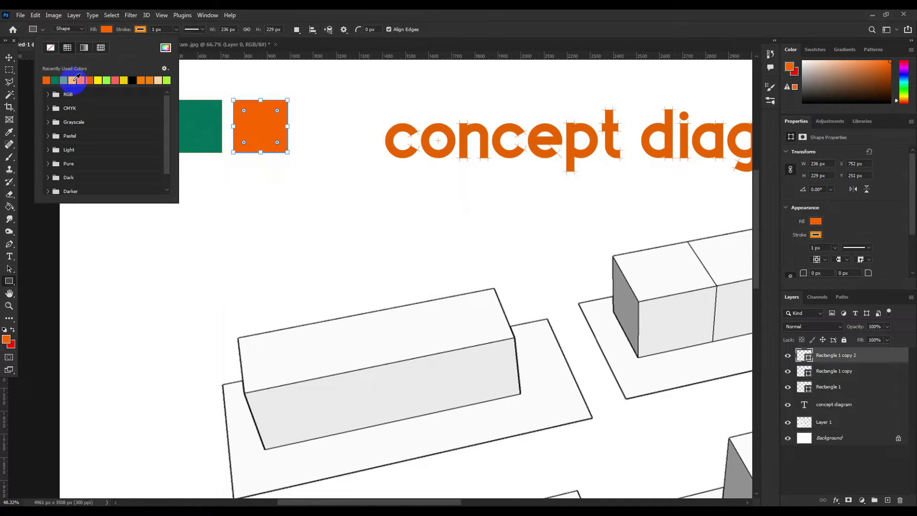
click(17, 63)
scroll(225, 181, down, 1)
scroll(225, 172, down, 1)
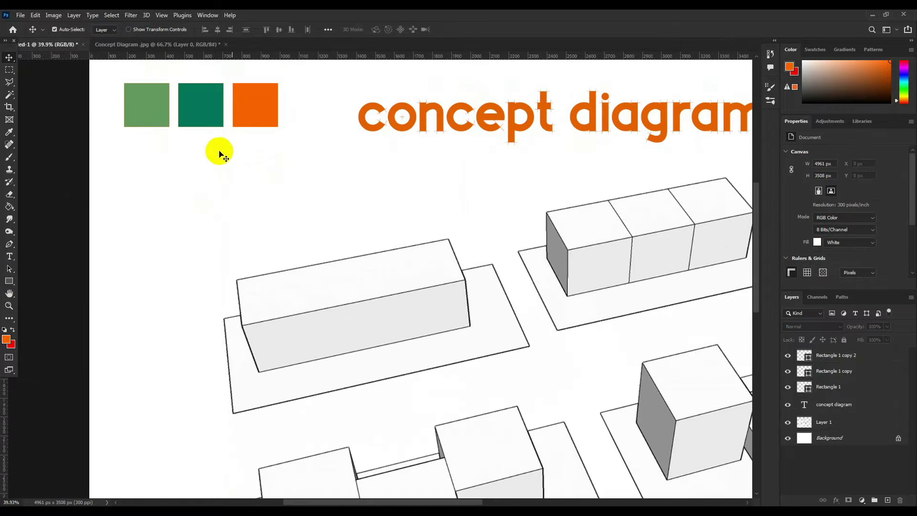
Step: Sample the green swatch, add a new layer, and set up a smaller Brush
scroll(221, 158, down, 5)
scroll(488, 192, up, 1)
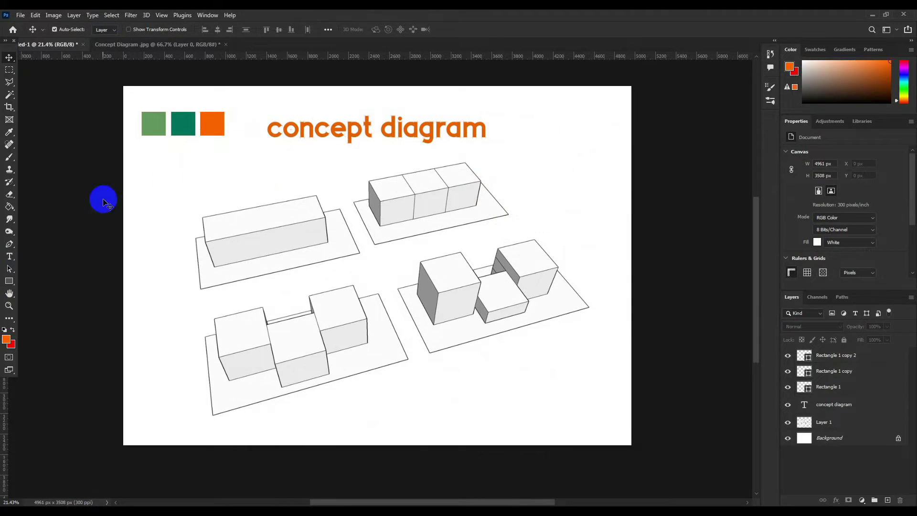
key(i)
click(158, 119)
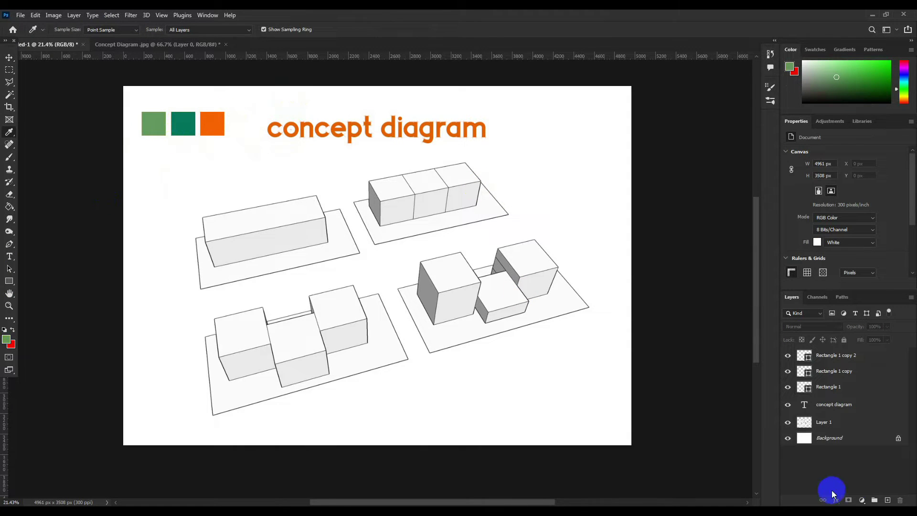
click(887, 500)
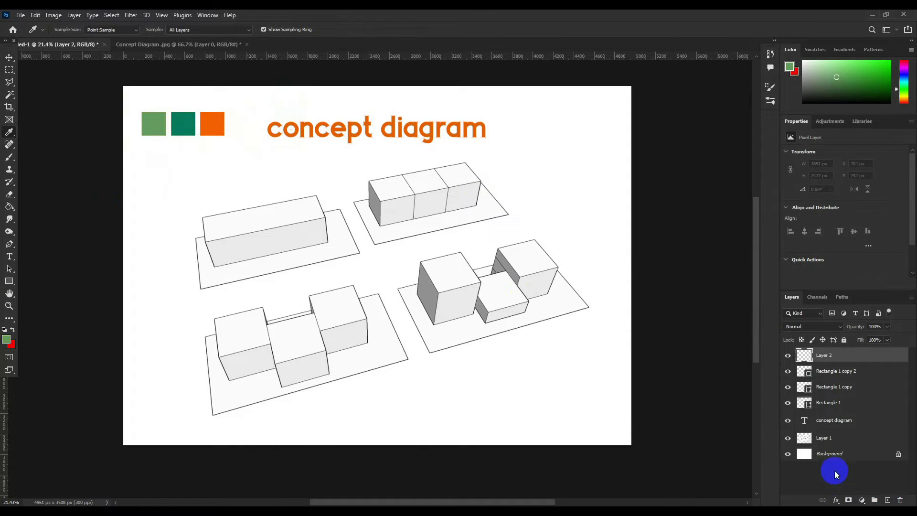
click(10, 158)
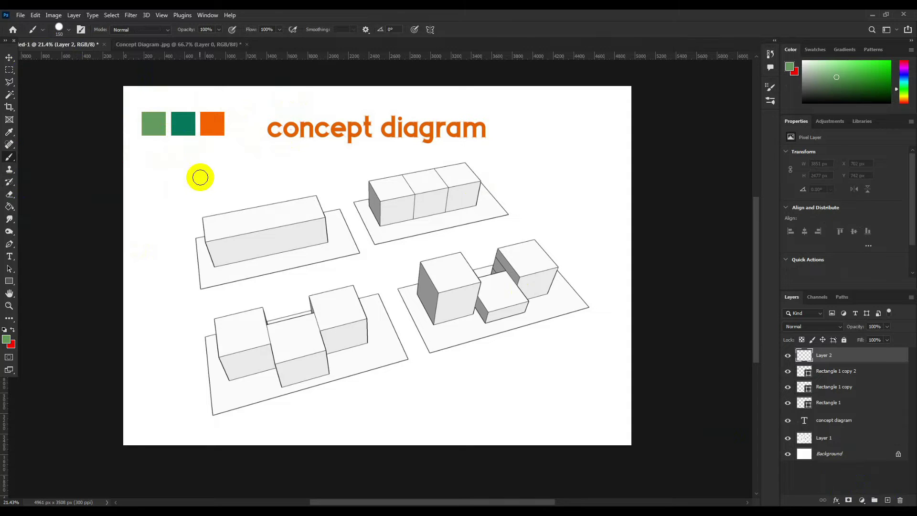
click(69, 30)
click(68, 30)
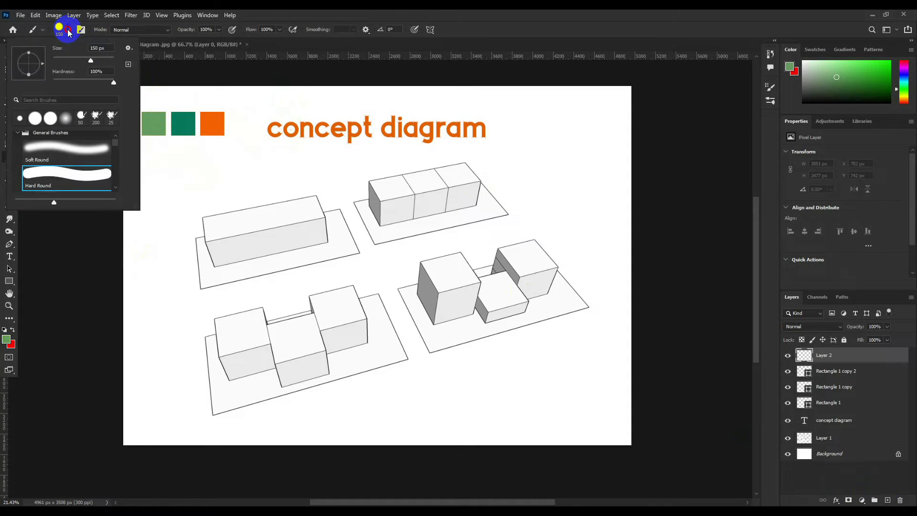
click(69, 31)
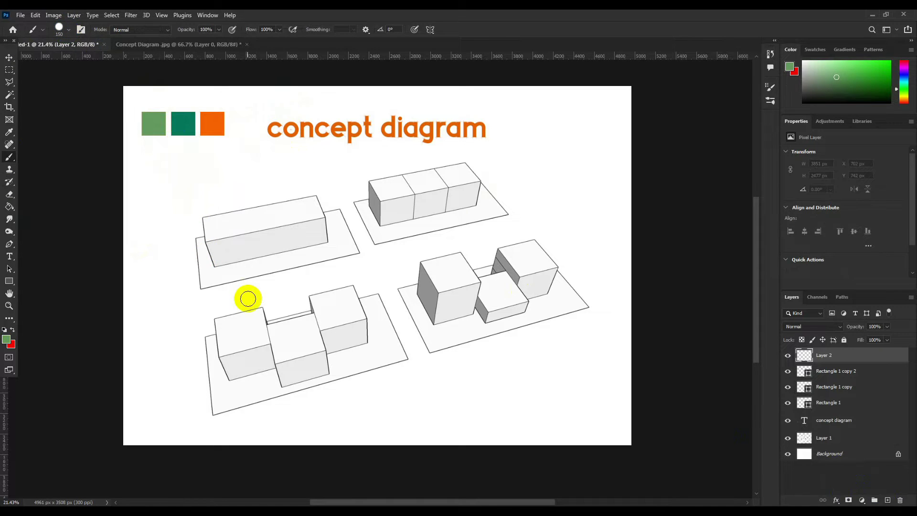
scroll(209, 269, up, 1)
scroll(212, 276, up, 1)
scroll(214, 275, up, 2)
key(bracketleft)
key(bracketleft)
key(bracketleft)
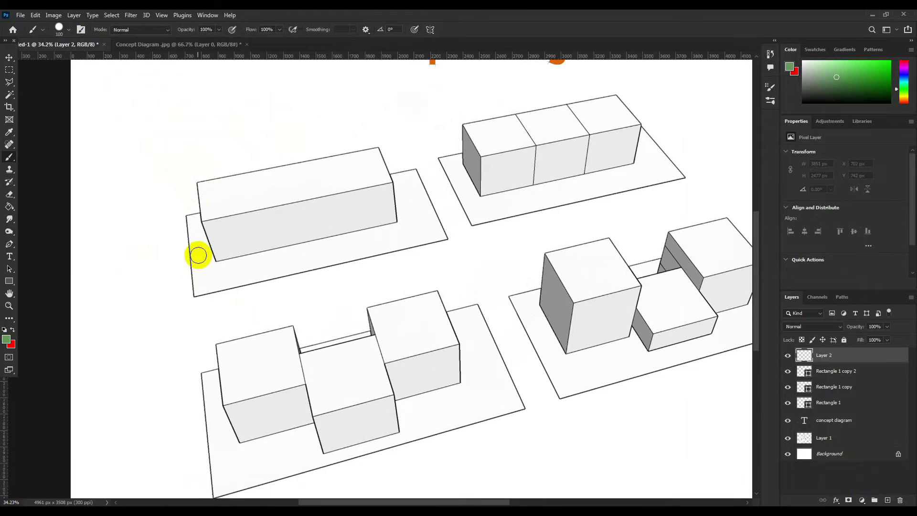
Step: Paint green along the upper and lower edges of the long block's slab
mouse_move(193, 222)
mouse_down()
mouse_move(197, 278)
mouse_move(428, 237)
mouse_move(417, 190)
mouse_move(396, 177)
mouse_move(424, 202)
mouse_move(407, 217)
mouse_up()
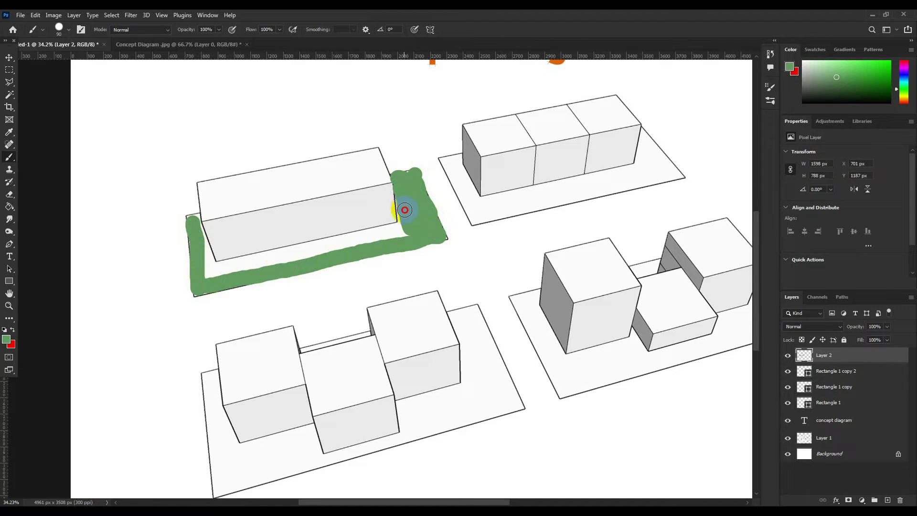
drag(382, 232, 206, 272)
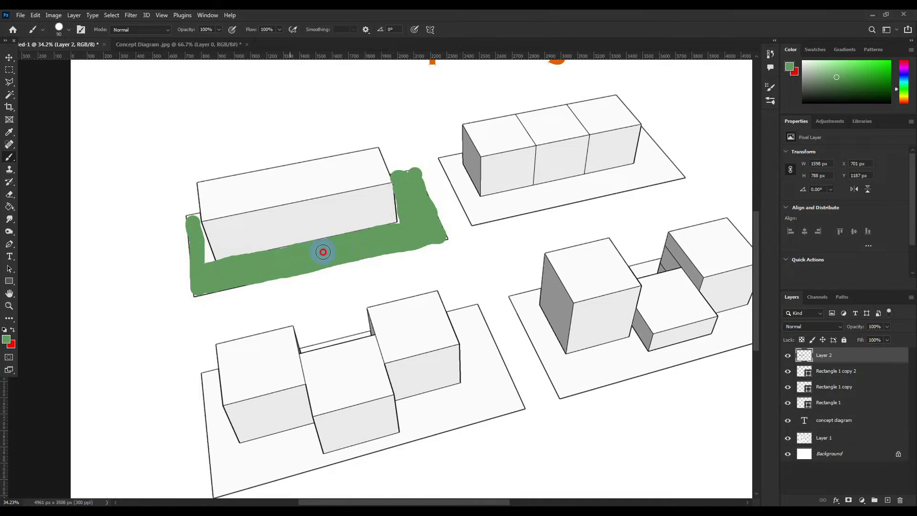
scroll(417, 212, down, 1)
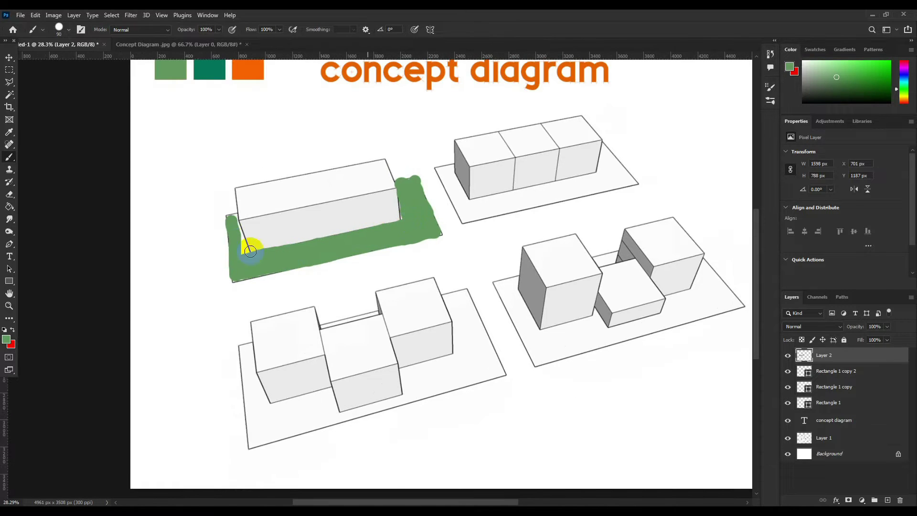
scroll(234, 236, up, 2)
scroll(234, 236, up, 2)
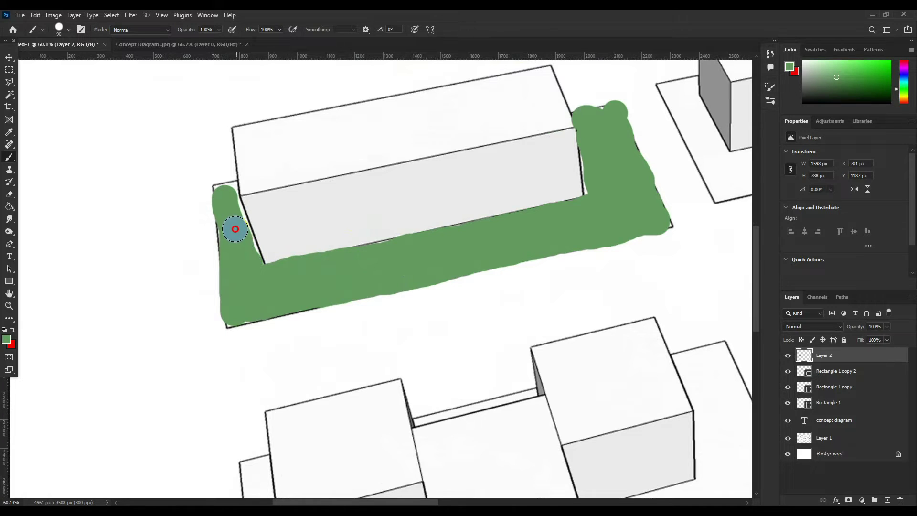
scroll(261, 248, down, 2)
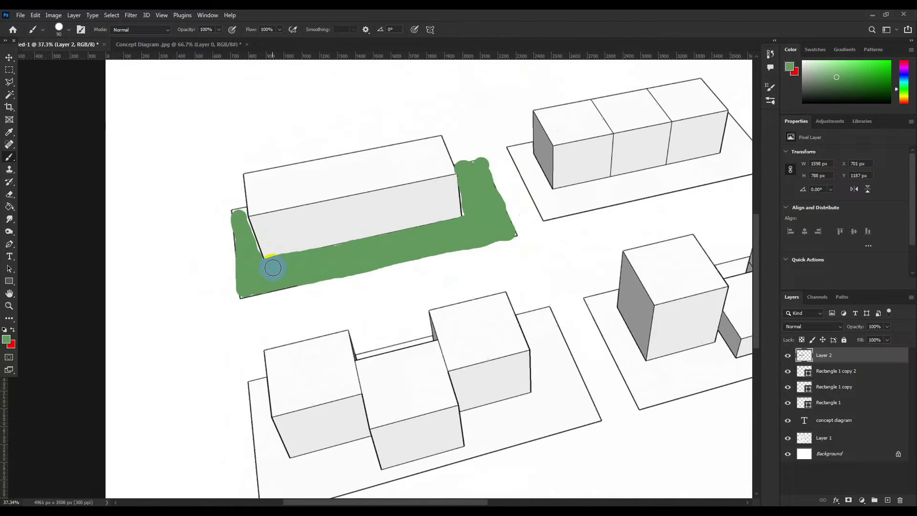
scroll(256, 266, down, 2)
scroll(410, 221, down, 1)
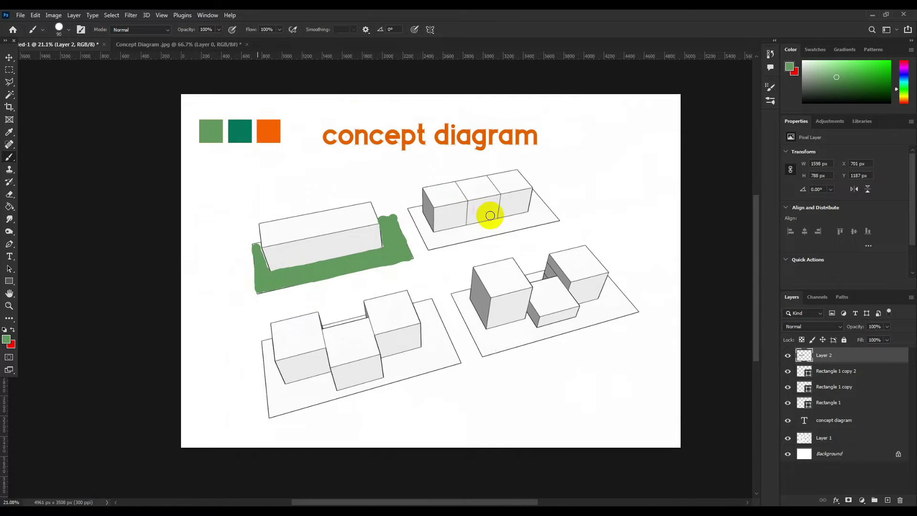
scroll(475, 232, up, 1)
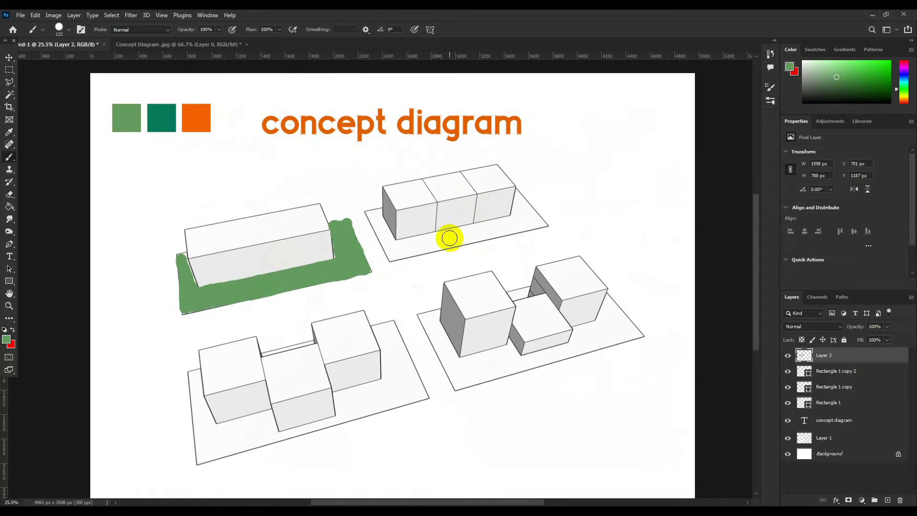
scroll(374, 213, up, 1)
scroll(372, 214, up, 1)
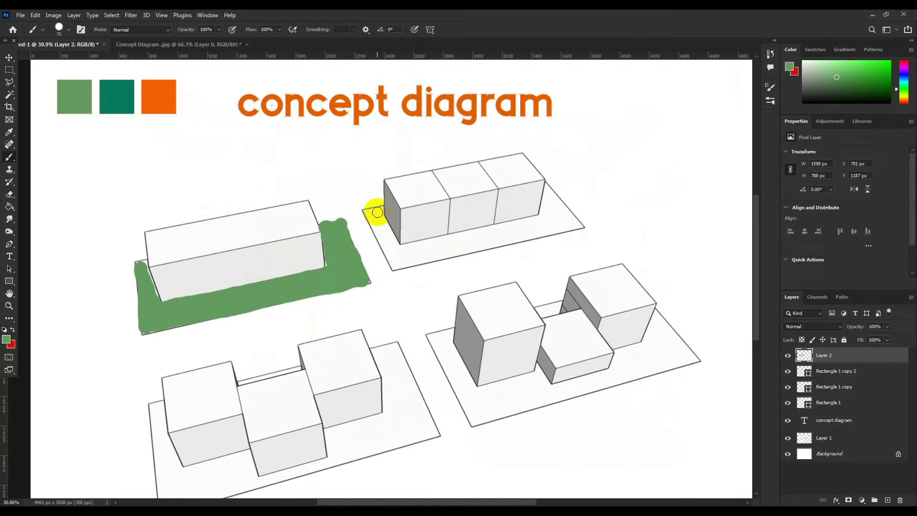
Step: Brush green along the left corner, front edge and right corner of the three-cube slab
mouse_move(371, 212)
mouse_down()
mouse_move(396, 262)
mouse_move(581, 224)
mouse_move(380, 217)
mouse_up()
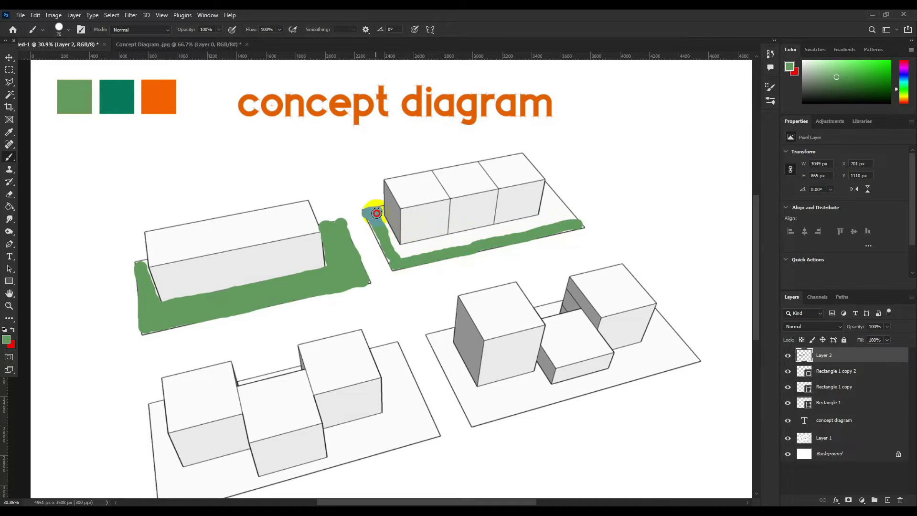
mouse_move(401, 255)
mouse_down()
mouse_move(544, 222)
mouse_move(490, 230)
mouse_up()
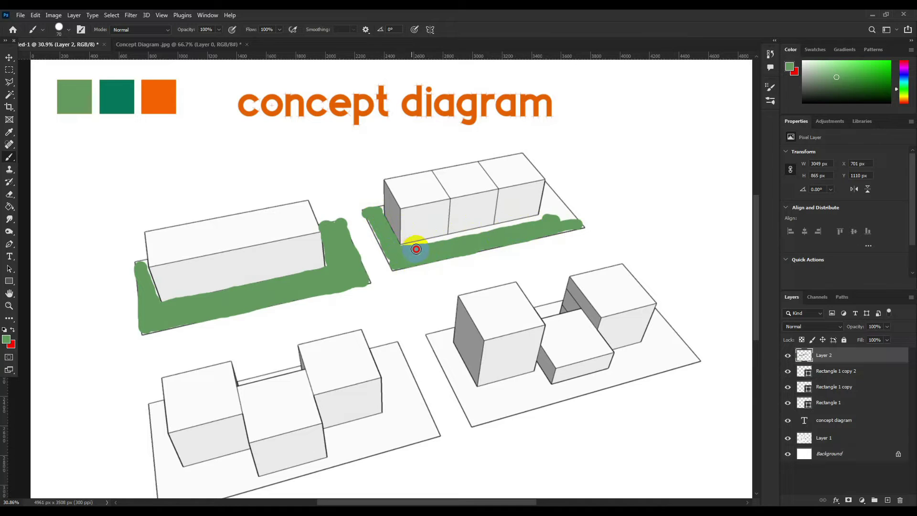
mouse_move(430, 245)
mouse_down()
mouse_move(559, 216)
mouse_move(497, 236)
mouse_move(502, 227)
mouse_up()
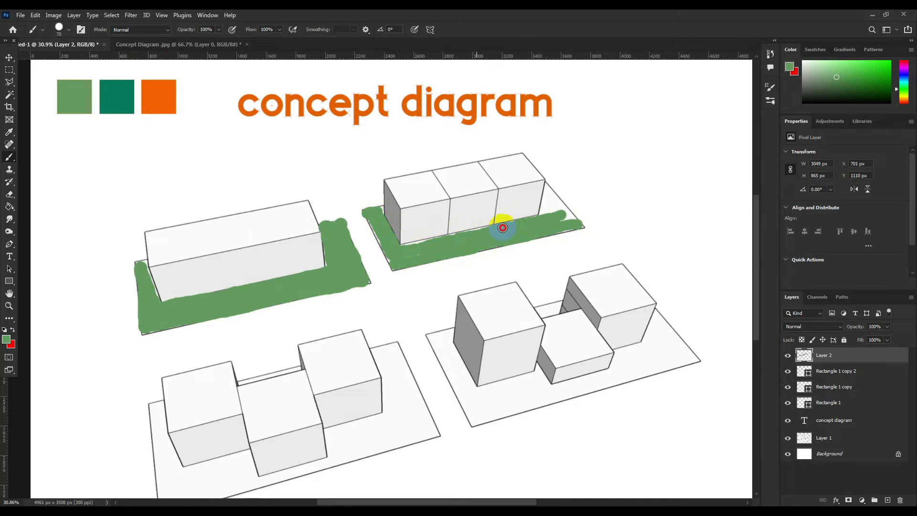
scroll(570, 215, up, 1)
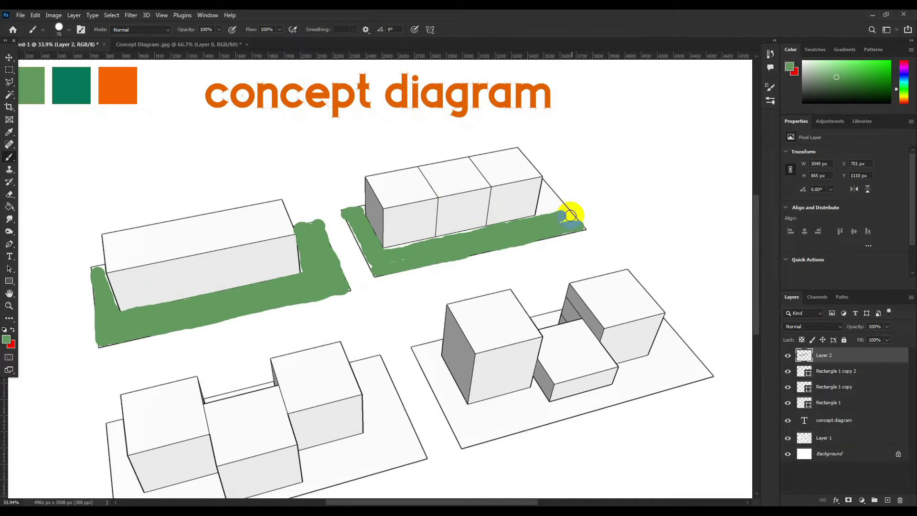
mouse_move(571, 220)
mouse_down()
mouse_move(551, 204)
mouse_move(563, 190)
mouse_move(545, 209)
mouse_move(550, 194)
mouse_up()
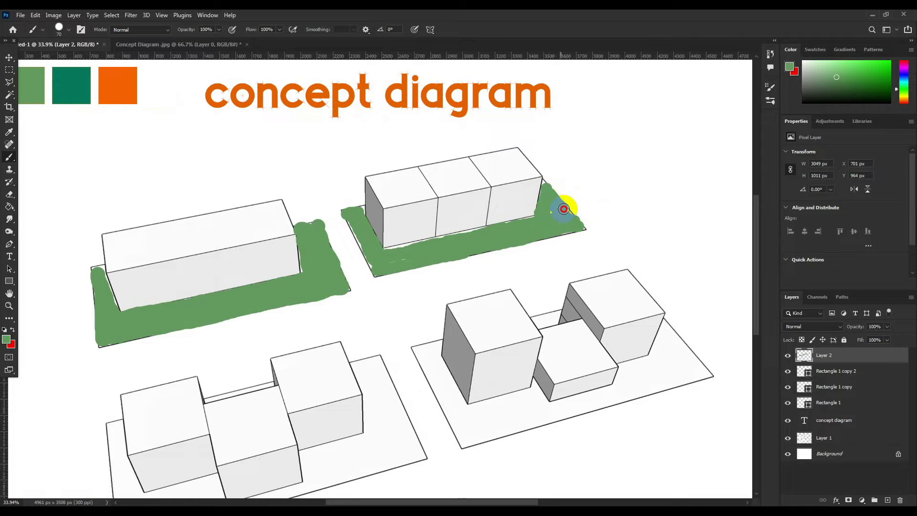
scroll(563, 208, down, 3)
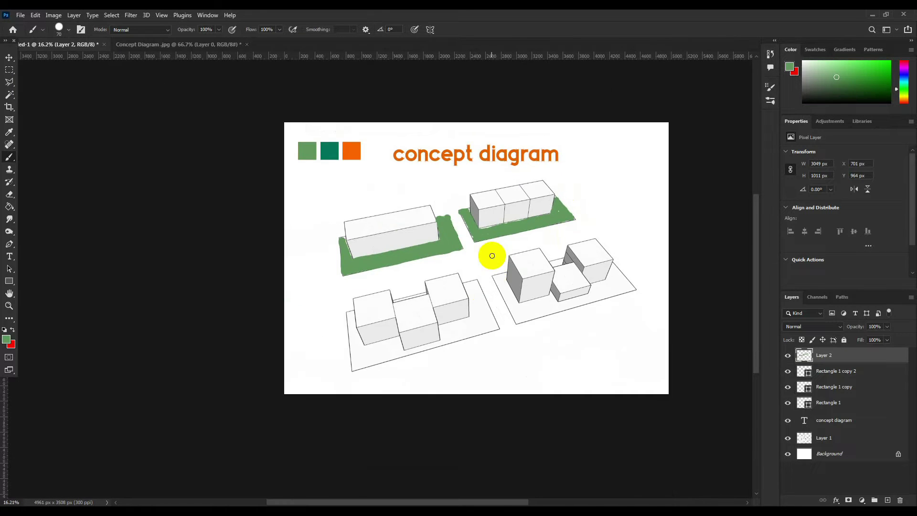
scroll(456, 344, up, 1)
scroll(457, 341, up, 1)
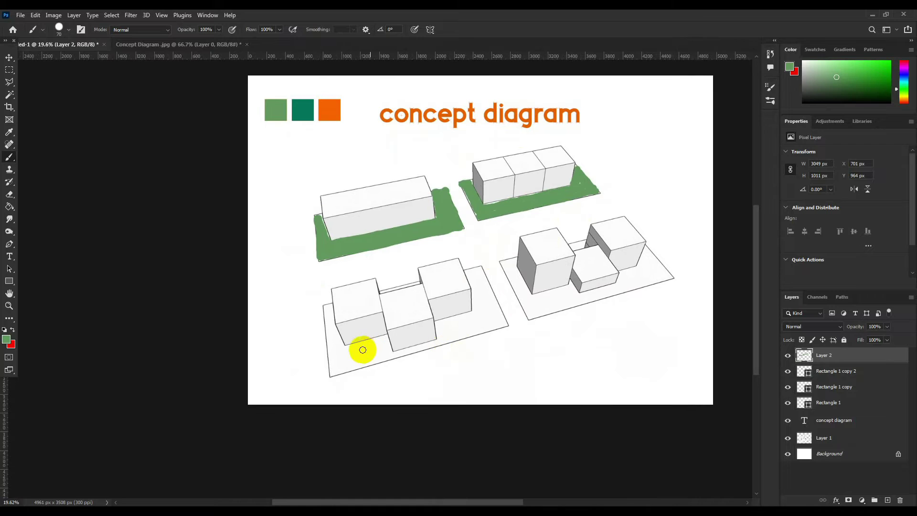
scroll(334, 353, up, 1)
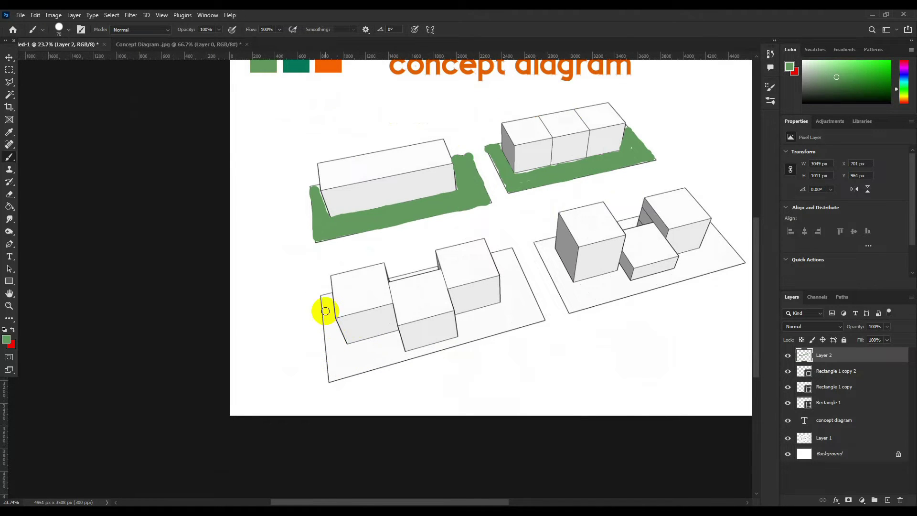
Step: Paint green down the lower-left slab's left edge and along its front edge
drag(325, 297, 336, 368)
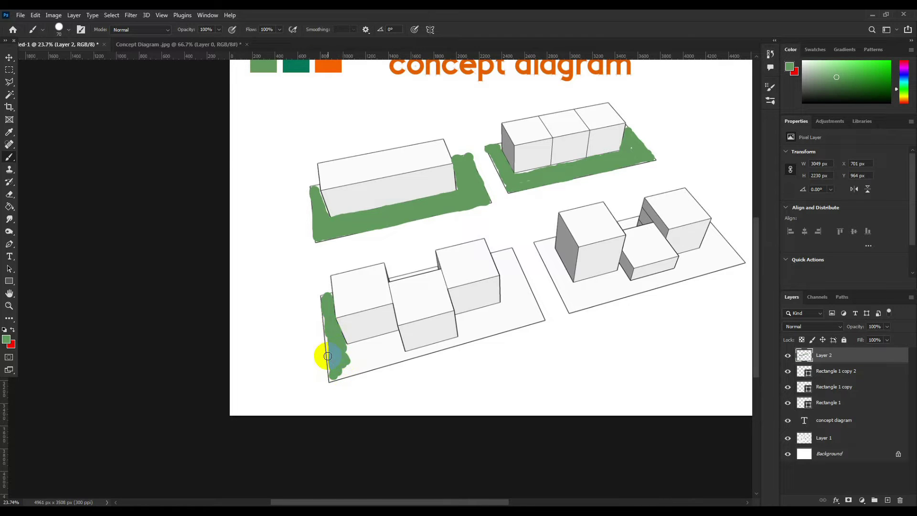
scroll(322, 352, up, 1)
scroll(317, 311, up, 1)
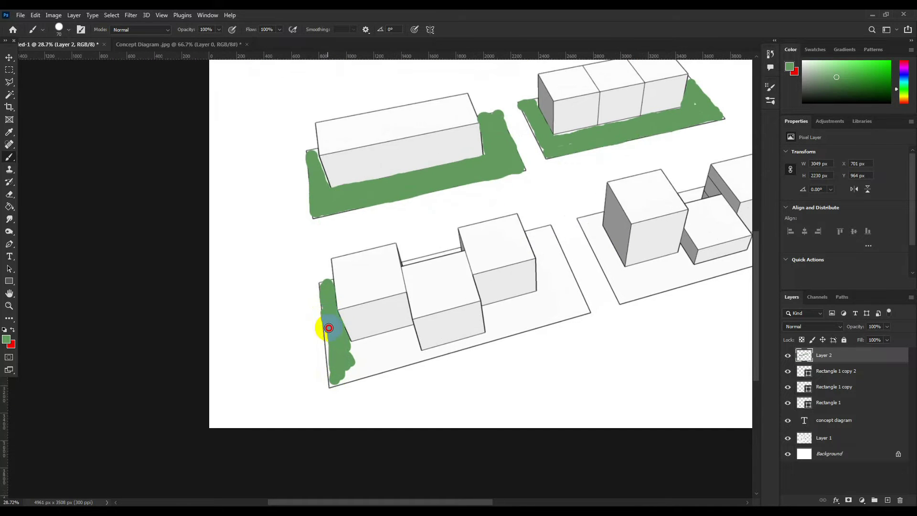
mouse_move(332, 357)
mouse_down()
mouse_move(334, 377)
mouse_move(415, 359)
mouse_move(365, 364)
mouse_move(366, 350)
mouse_up()
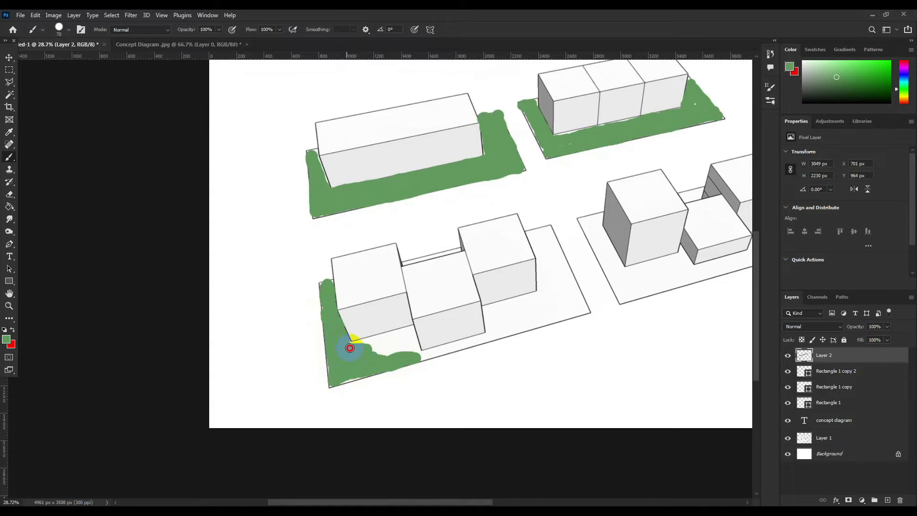
mouse_move(356, 346)
mouse_down()
mouse_move(404, 332)
mouse_move(383, 346)
mouse_up()
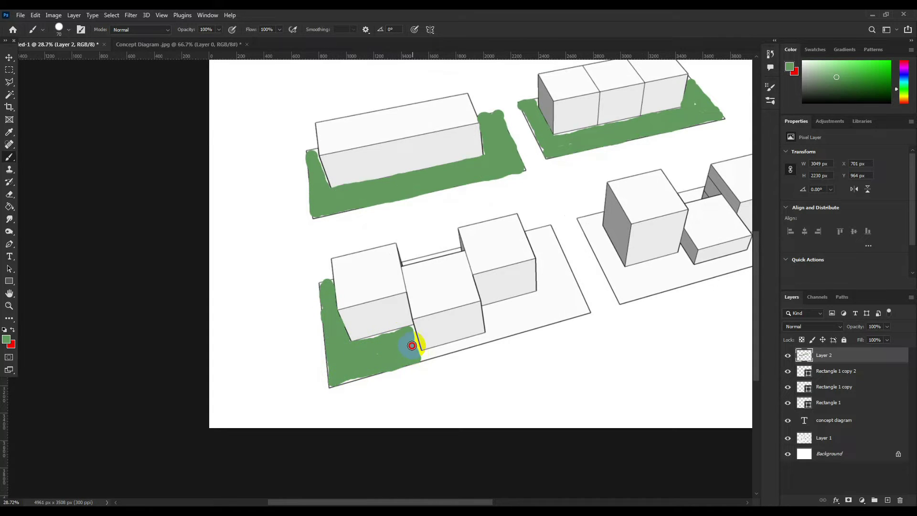
mouse_move(417, 358)
mouse_down()
mouse_move(416, 349)
mouse_move(428, 354)
mouse_up()
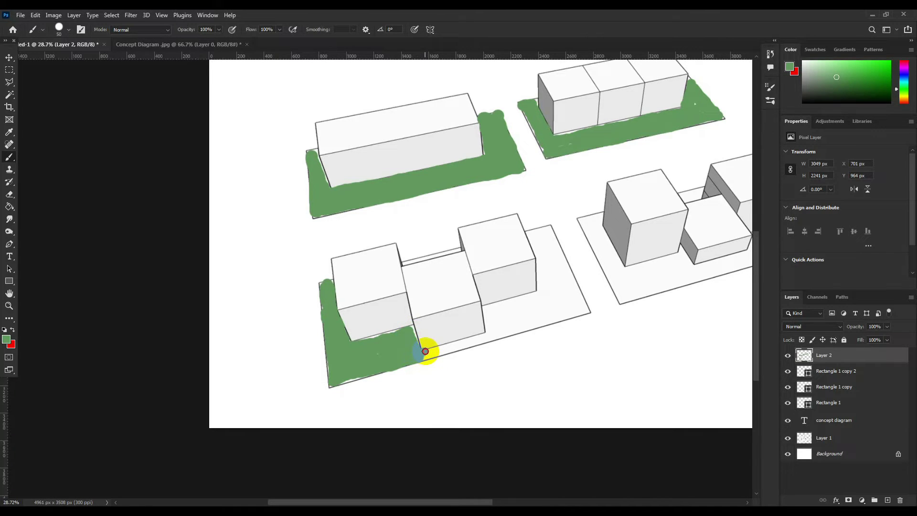
mouse_move(431, 355)
mouse_down()
mouse_move(514, 330)
mouse_move(426, 360)
mouse_move(470, 348)
mouse_move(430, 352)
mouse_move(528, 317)
mouse_move(510, 333)
mouse_move(586, 312)
mouse_move(539, 229)
mouse_up()
Step: Enlarge the brush and paint a thick green strip along the plot's lower edge
key(bracketright)
key(bracketright)
key(bracketright)
key(bracketright)
mouse_move(497, 317)
mouse_down()
mouse_move(546, 307)
mouse_move(538, 306)
mouse_move(549, 313)
mouse_move(538, 307)
mouse_up()
scroll(539, 307, up, 1)
scroll(575, 298, up, 3)
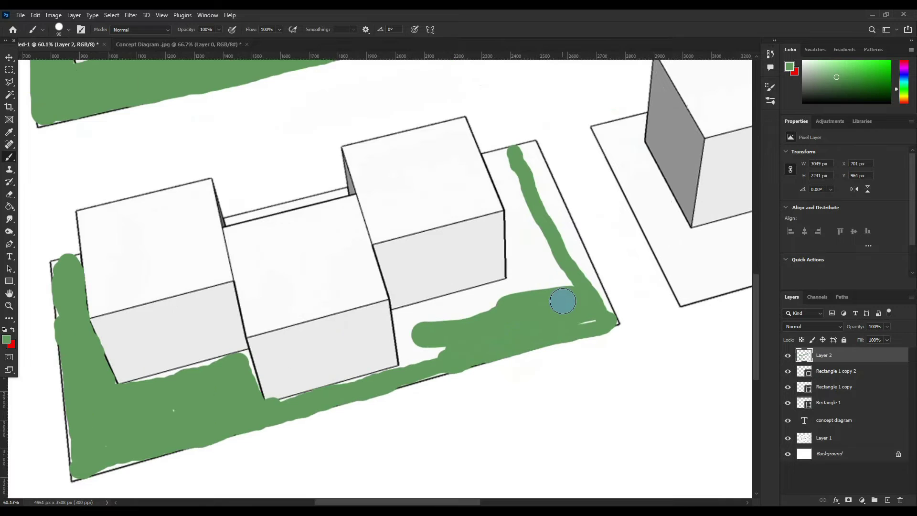
scroll(424, 335, up, 1)
mouse_move(414, 353)
mouse_down()
mouse_move(398, 350)
mouse_move(389, 321)
mouse_move(530, 288)
mouse_move(538, 277)
mouse_move(520, 300)
mouse_move(559, 268)
mouse_move(511, 153)
mouse_move(496, 150)
mouse_move(516, 211)
mouse_move(514, 243)
mouse_move(523, 259)
mouse_move(494, 146)
mouse_move(517, 139)
mouse_move(600, 305)
mouse_move(561, 317)
mouse_up()
Step: With a smaller brush, paint the thin strip between the blocks green
scroll(563, 290, down, 1)
key(bracketleft)
key(bracketleft)
key(bracketleft)
scroll(411, 248, up, 1)
scroll(311, 213, up, 1)
scroll(283, 238, up, 1)
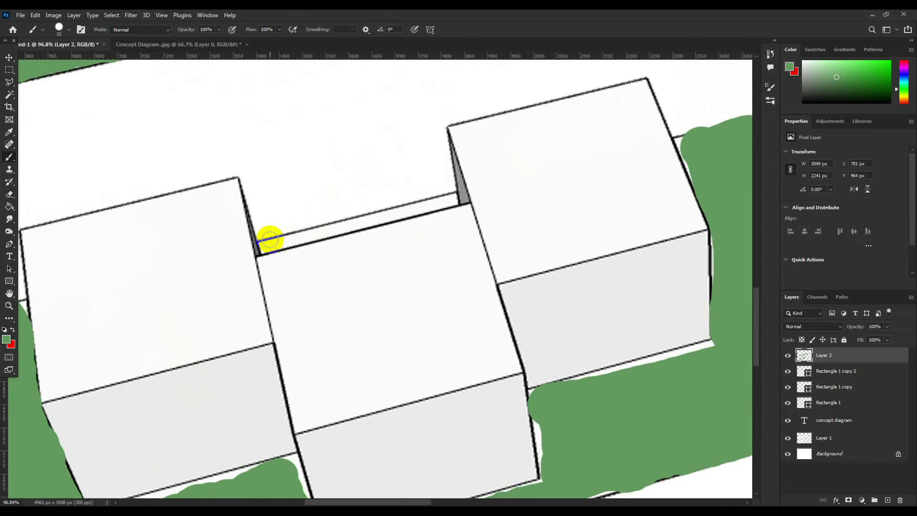
drag(266, 246, 352, 226)
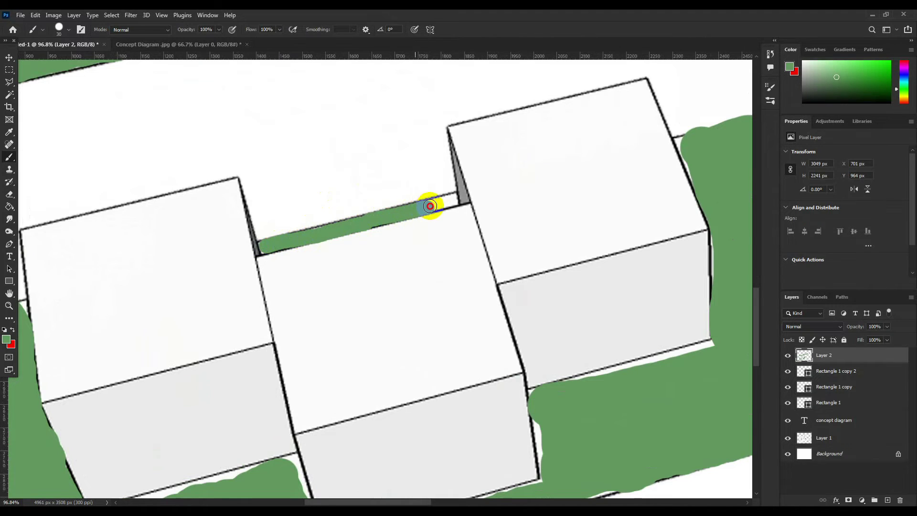
drag(351, 225, 457, 202)
scroll(287, 246, down, 3)
scroll(266, 256, down, 3)
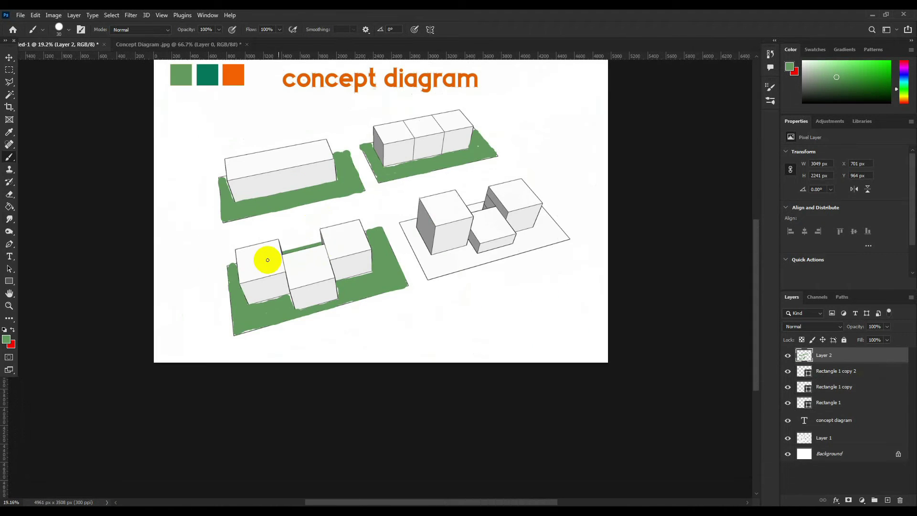
Step: With a larger brush, paint green around the lower-right plot's corner and front gaps
scroll(524, 190, up, 1)
scroll(450, 273, up, 1)
scroll(450, 273, up, 1)
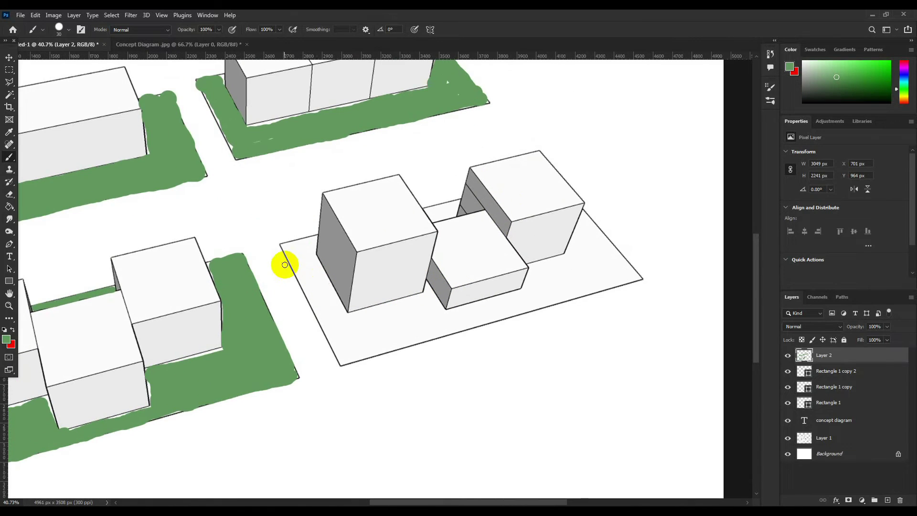
key(bracketright)
key(bracketright)
key(bracketright)
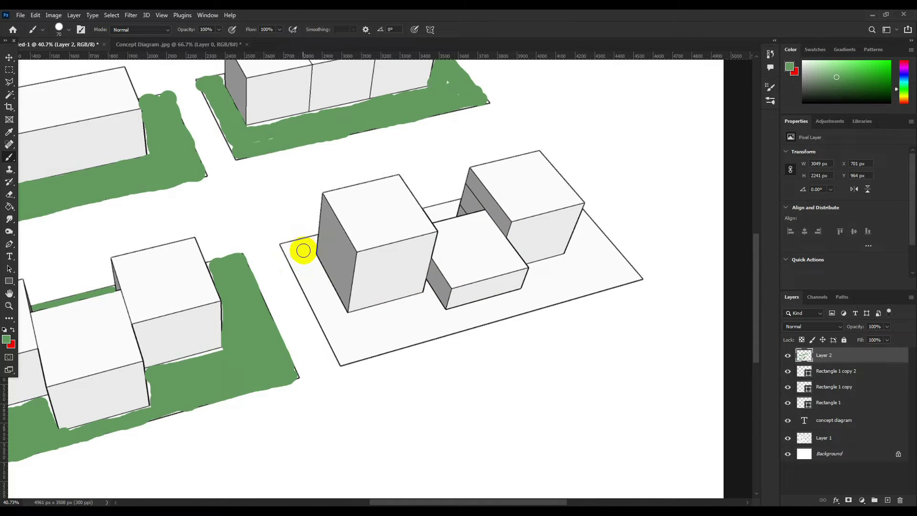
mouse_move(307, 245)
mouse_down()
mouse_move(289, 250)
mouse_move(342, 355)
mouse_move(356, 358)
mouse_move(634, 275)
mouse_move(588, 225)
mouse_move(585, 272)
mouse_move(602, 268)
mouse_move(555, 281)
mouse_move(544, 268)
mouse_move(585, 222)
mouse_move(539, 292)
mouse_move(450, 317)
mouse_move(512, 301)
mouse_move(423, 320)
mouse_move(389, 311)
mouse_move(374, 322)
mouse_move(399, 333)
mouse_move(426, 298)
mouse_up()
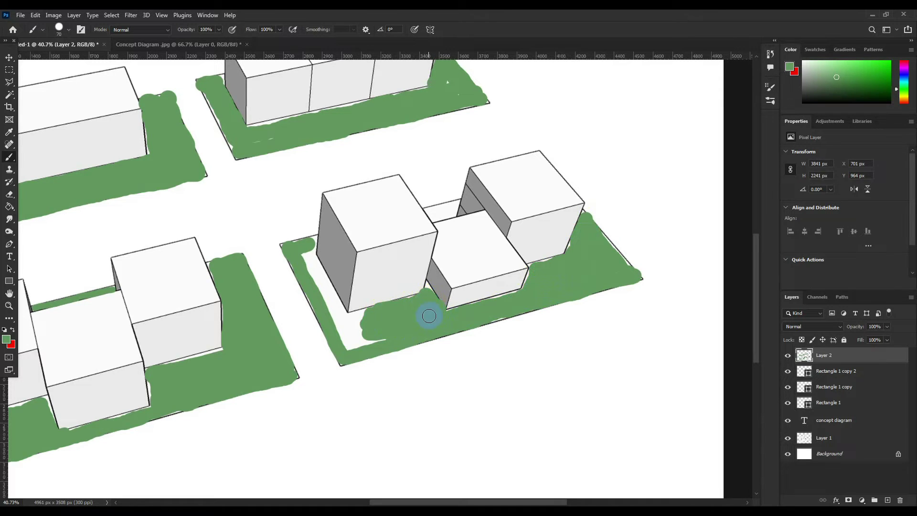
mouse_move(370, 333)
mouse_down()
mouse_move(358, 328)
mouse_move(364, 342)
mouse_move(308, 253)
mouse_up()
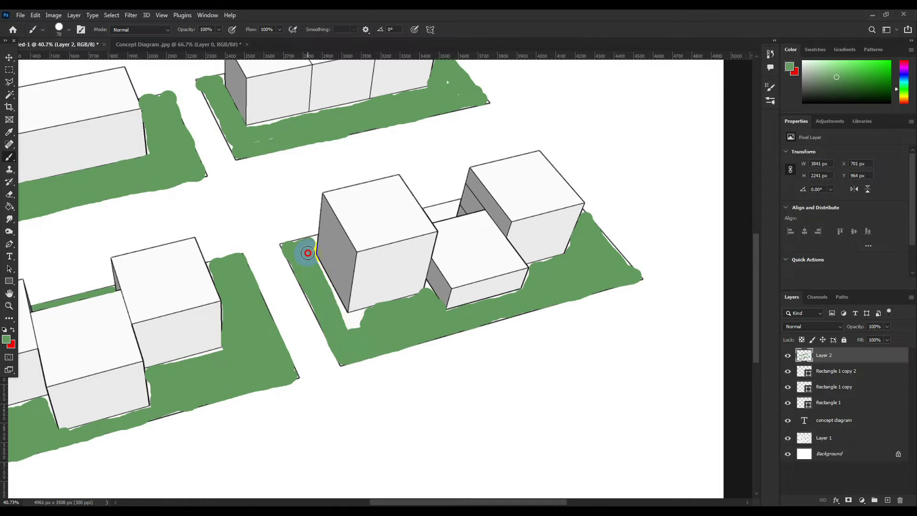
mouse_move(332, 297)
mouse_down()
mouse_move(354, 323)
mouse_move(423, 299)
mouse_up()
Step: Fill the narrow gap between the lower-right buildings green with a smaller brush
scroll(430, 296, down, 3)
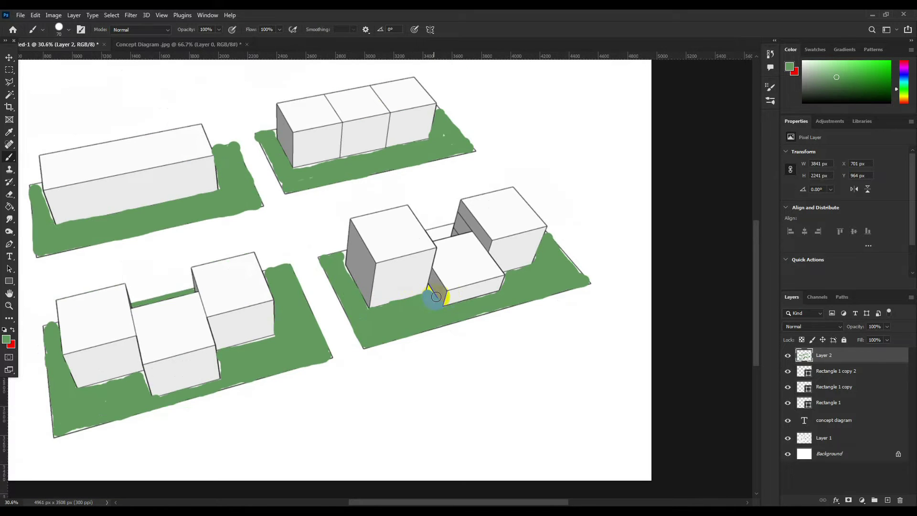
scroll(482, 229, up, 2)
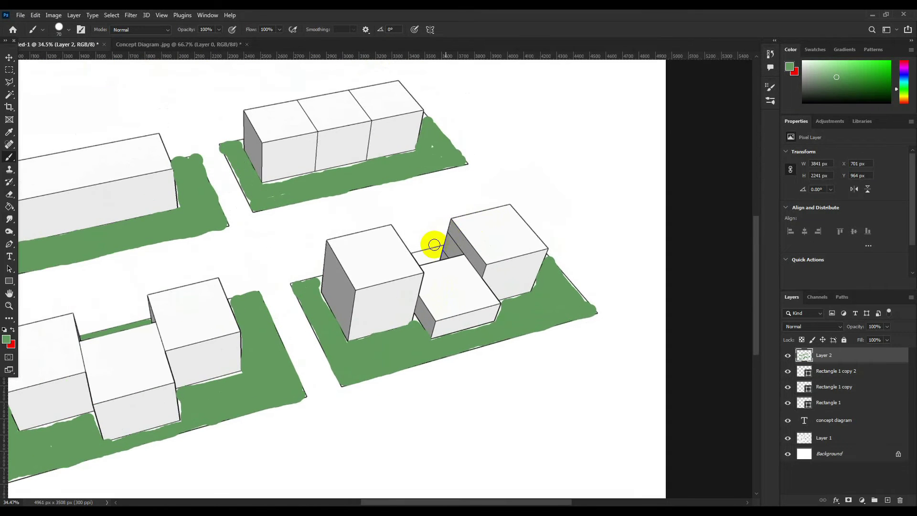
scroll(434, 246, up, 2)
key(bracketleft)
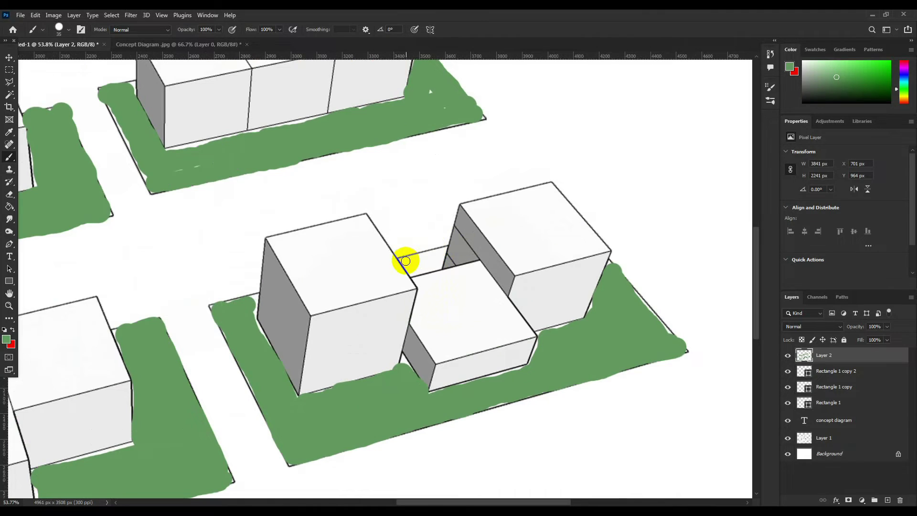
mouse_move(404, 261)
mouse_down()
mouse_move(439, 251)
mouse_move(409, 265)
mouse_up()
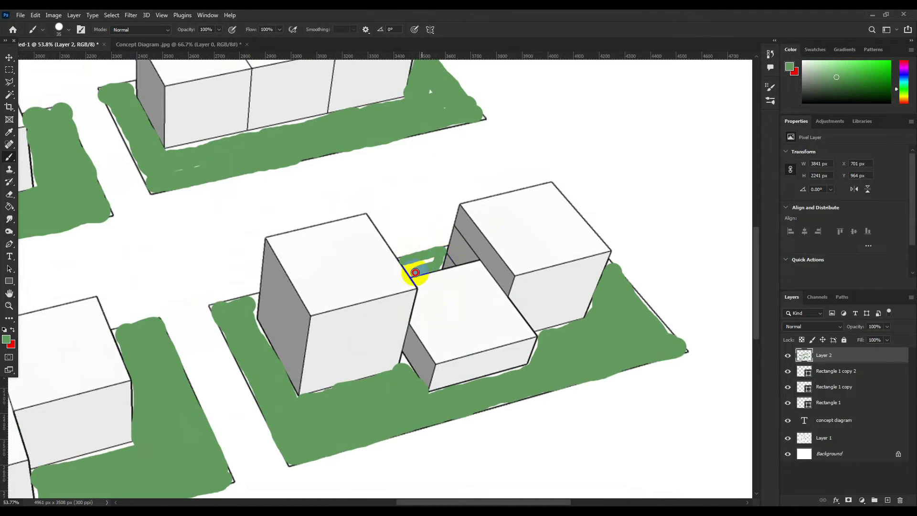
scroll(433, 261, down, 3)
scroll(432, 263, down, 3)
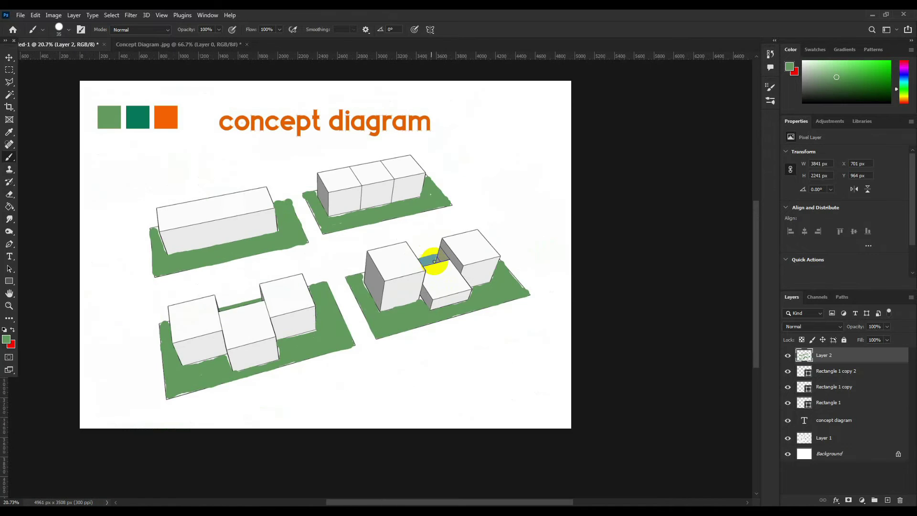
scroll(200, 215, up, 1)
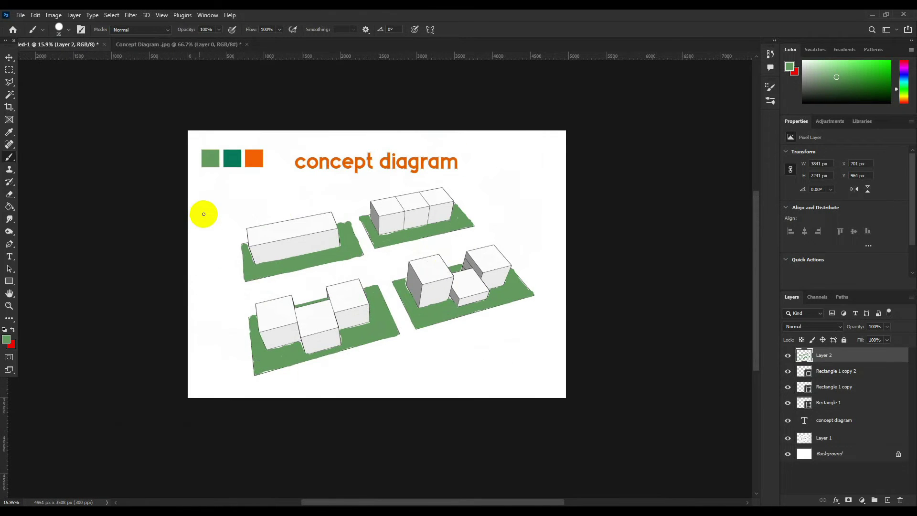
scroll(203, 214, up, 1)
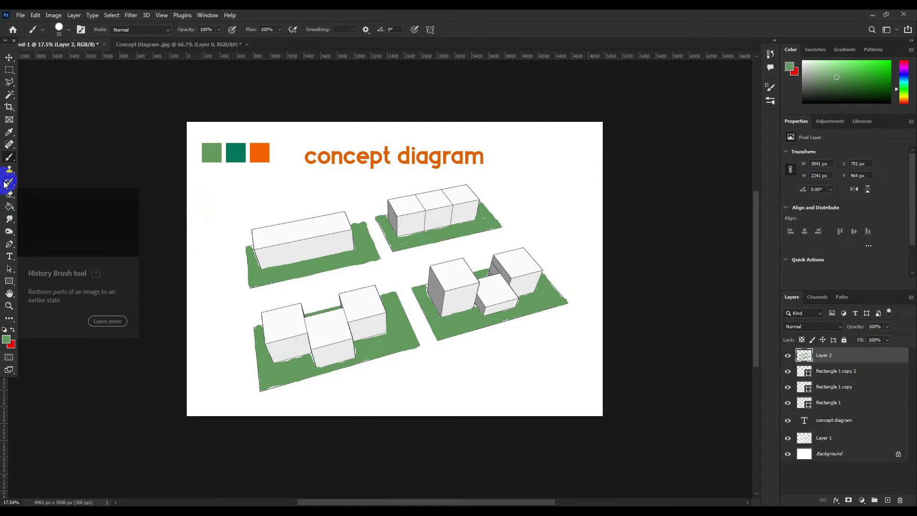
Step: Set a dotted orange Pen-shape stroke and place two anchors along the three-cube block's box seam
click(9, 244)
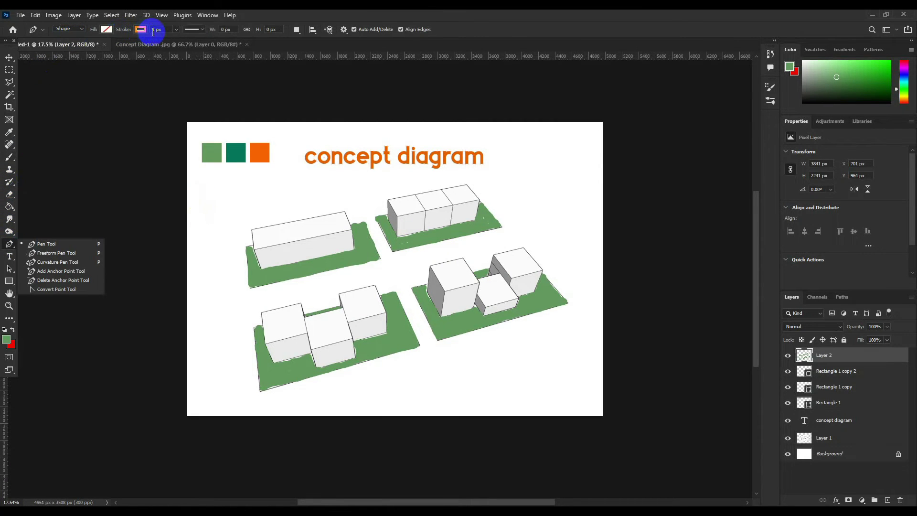
click(193, 29)
click(188, 88)
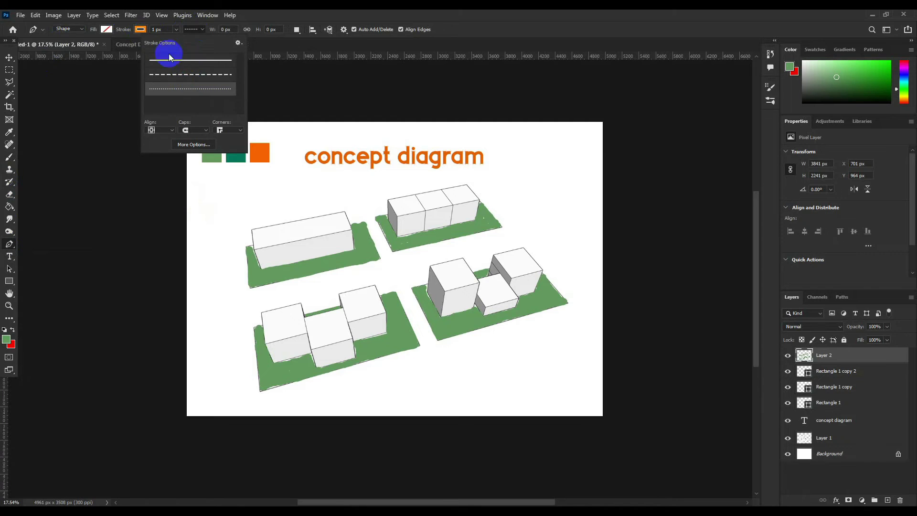
click(140, 30)
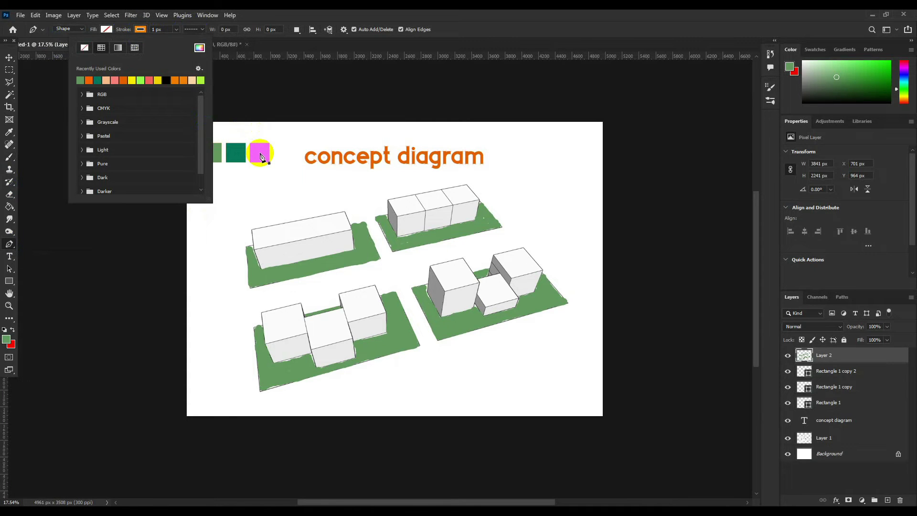
click(199, 47)
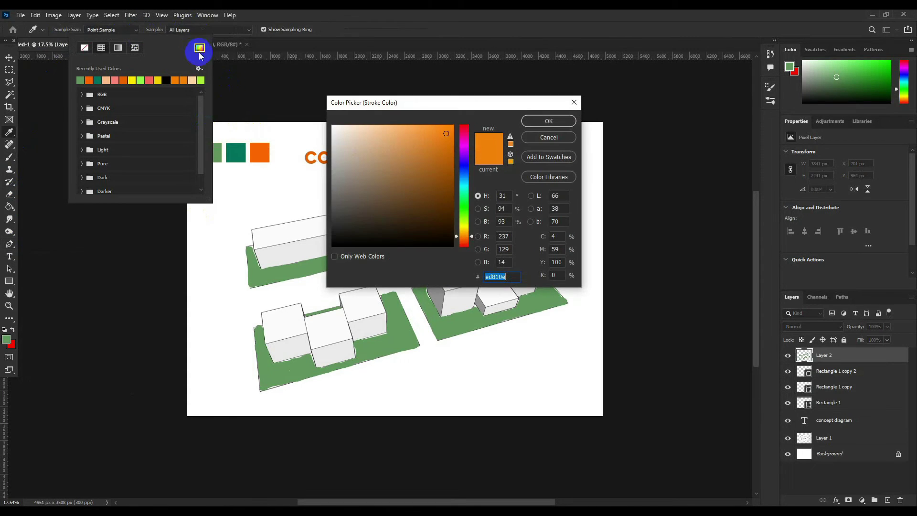
click(267, 153)
click(549, 121)
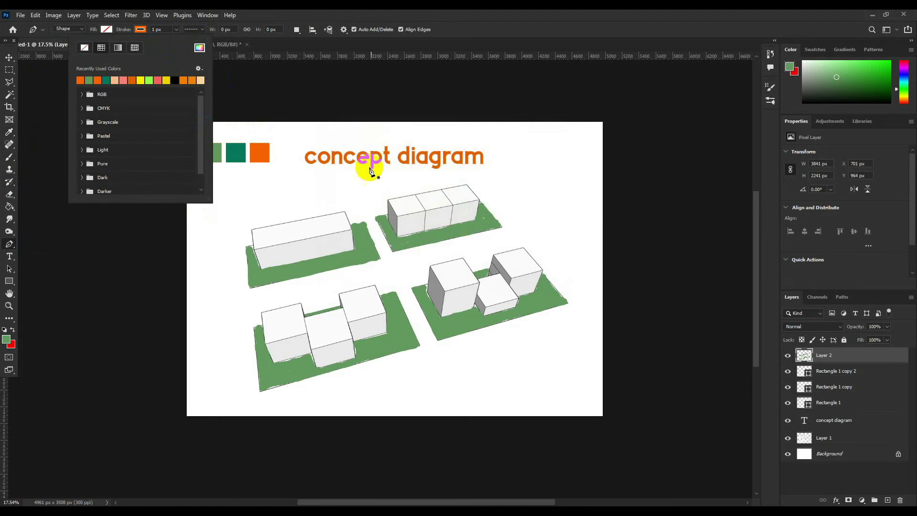
click(415, 195)
click(426, 211)
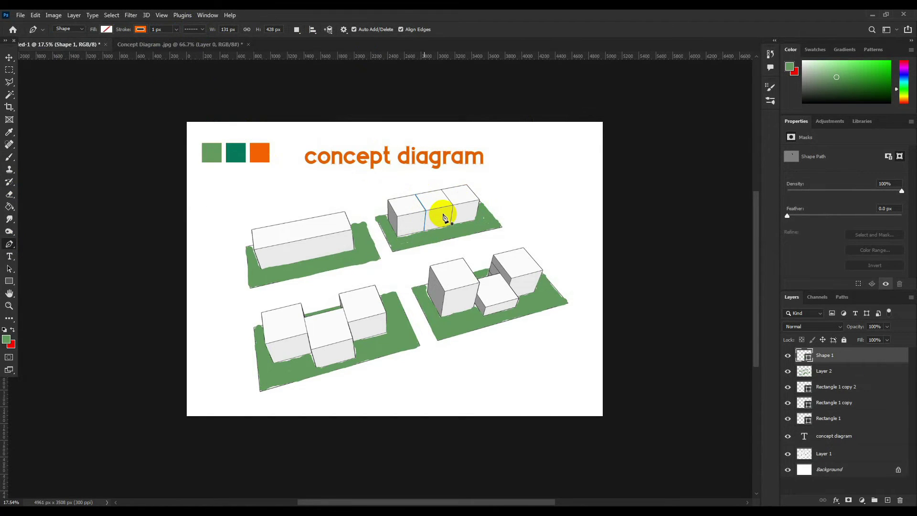
Step: Try thickening the orange dotted stroke, then discard an empty first line attempt
scroll(443, 216, up, 3)
scroll(443, 215, up, 3)
click(177, 29)
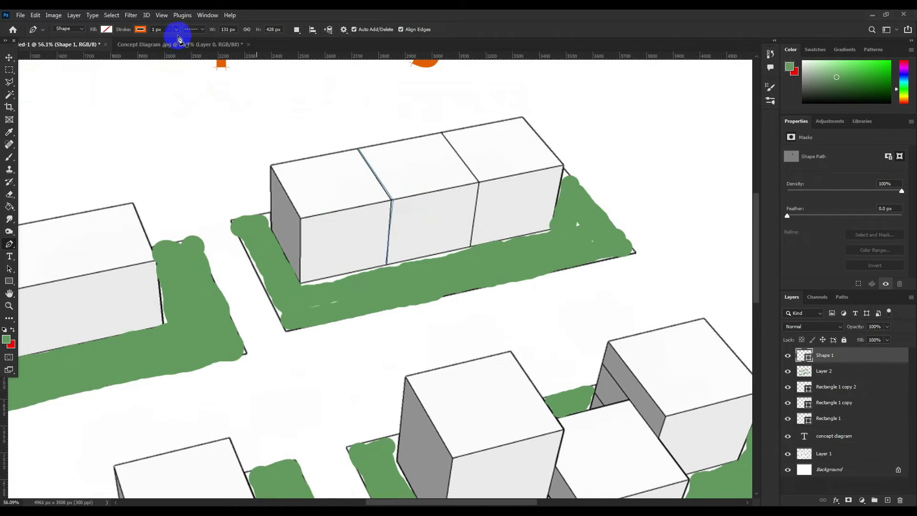
drag(177, 40, 179, 43)
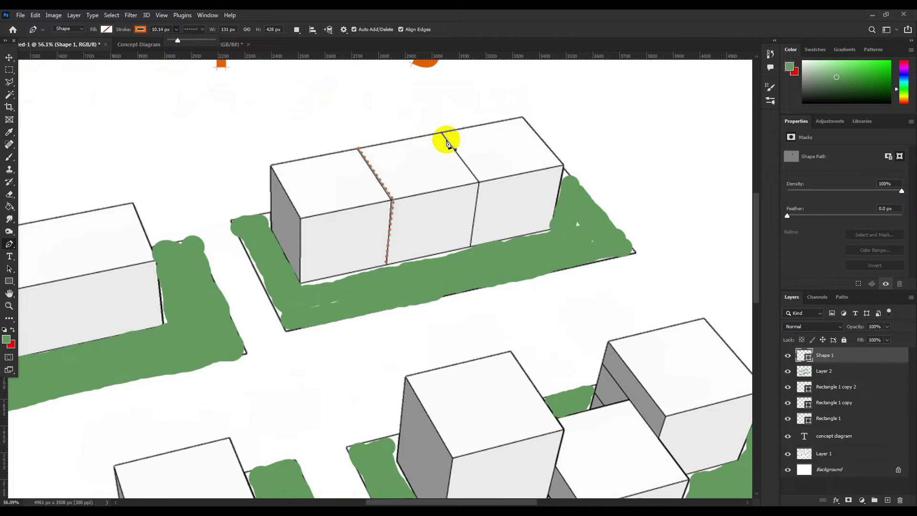
key(Escape)
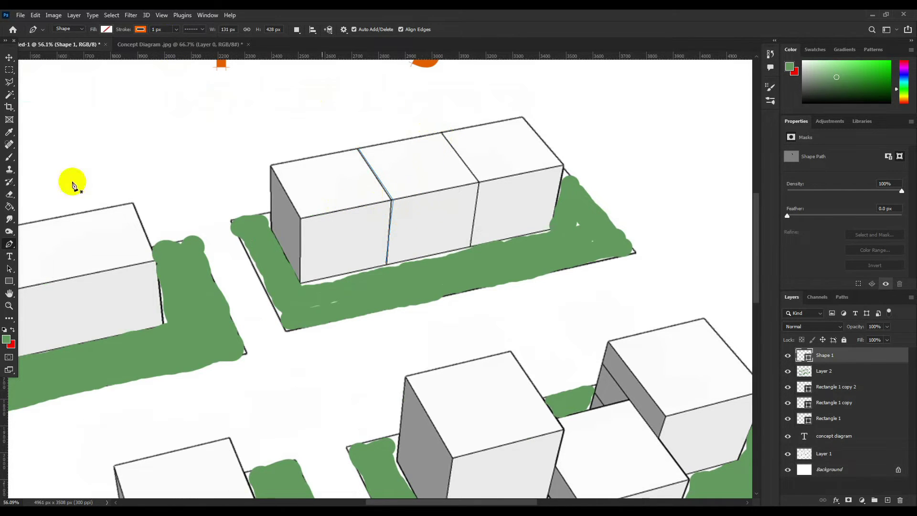
click(9, 59)
click(10, 245)
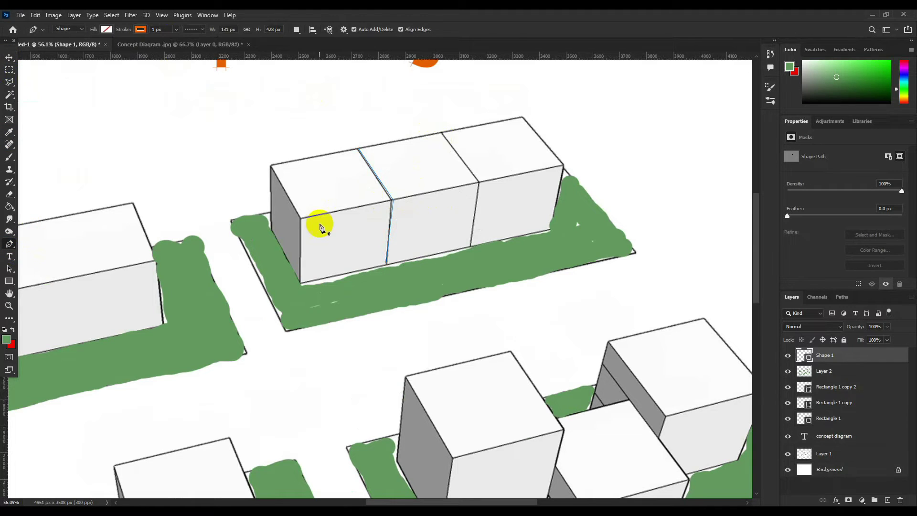
click(392, 203)
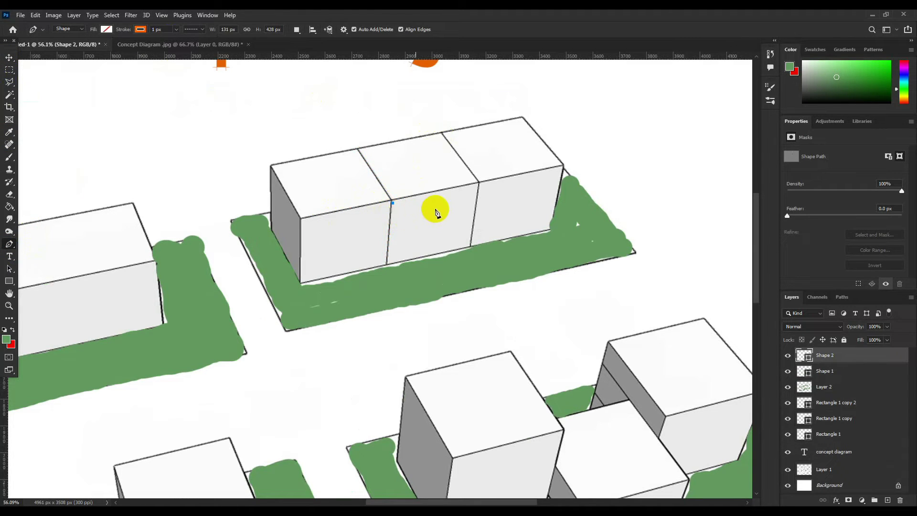
drag(175, 44, 182, 44)
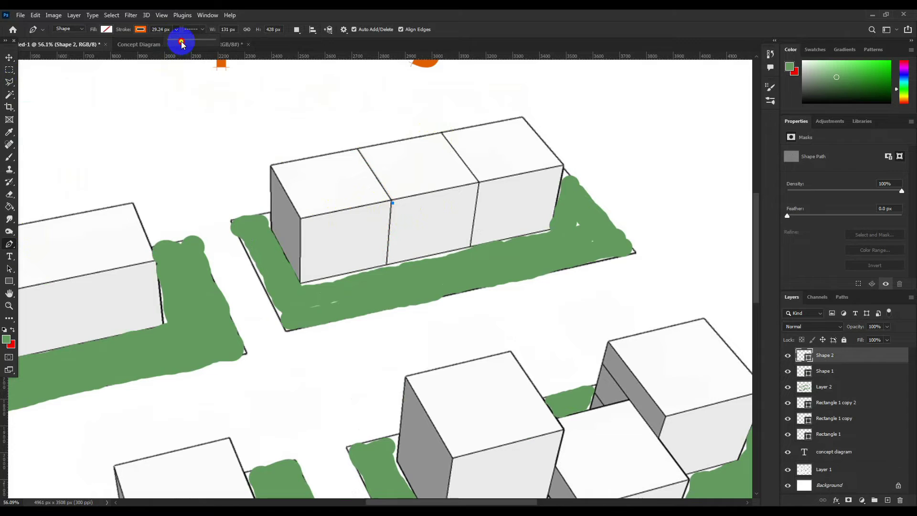
click(9, 57)
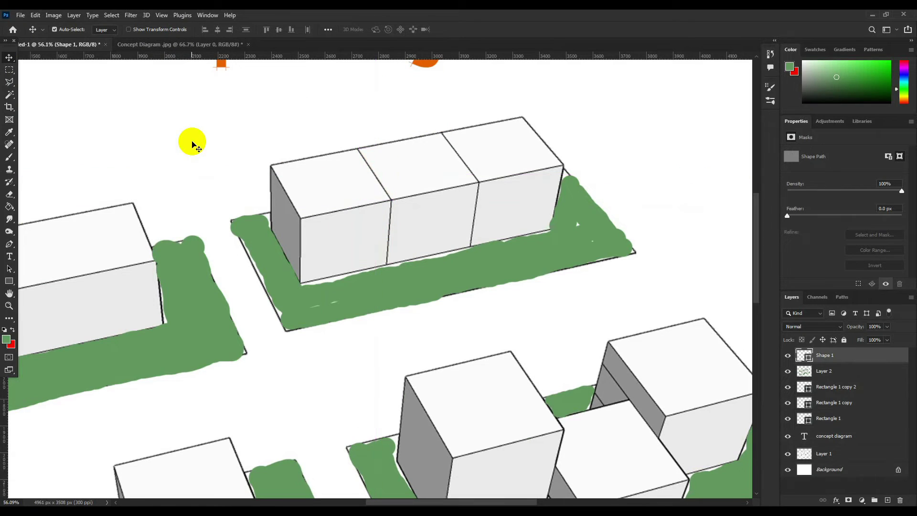
Step: Draw an orange dotted line down the block's first seam, about 26 px thick
key(ctrl)
click(10, 242)
click(358, 149)
click(391, 200)
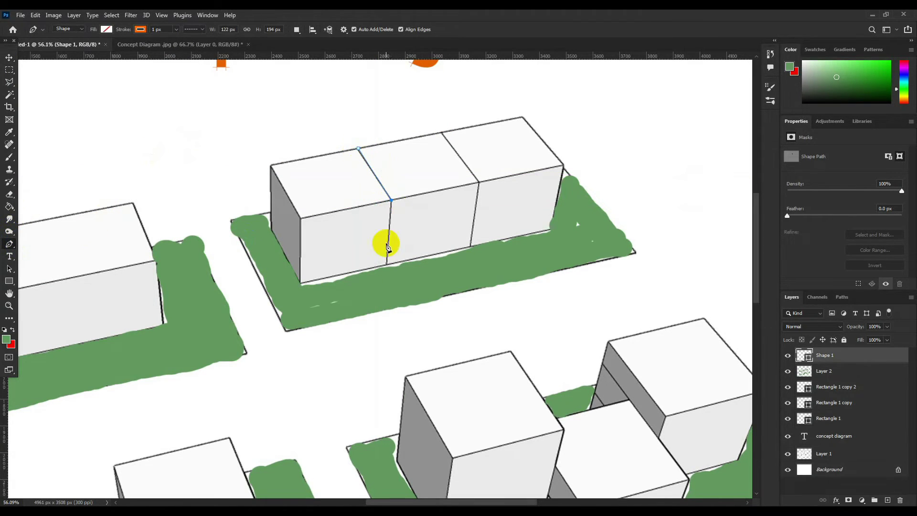
click(177, 29)
drag(172, 40, 177, 40)
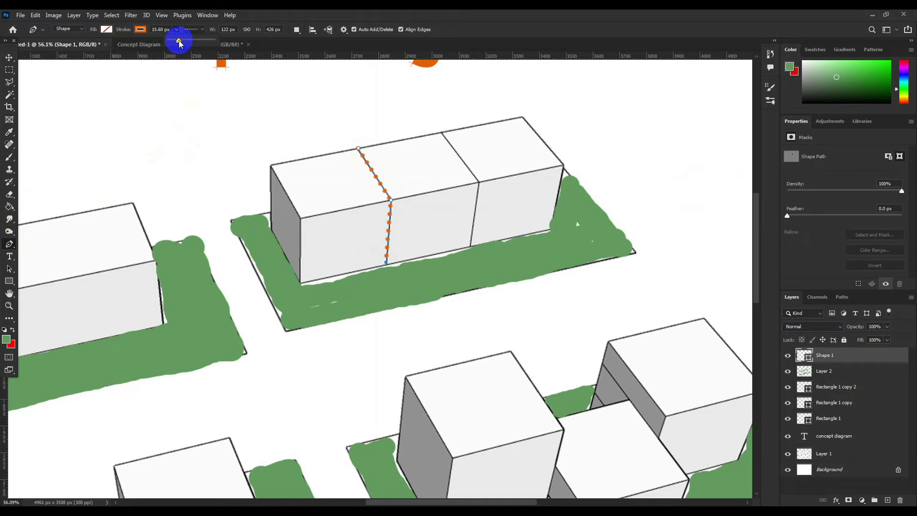
click(10, 57)
click(378, 174)
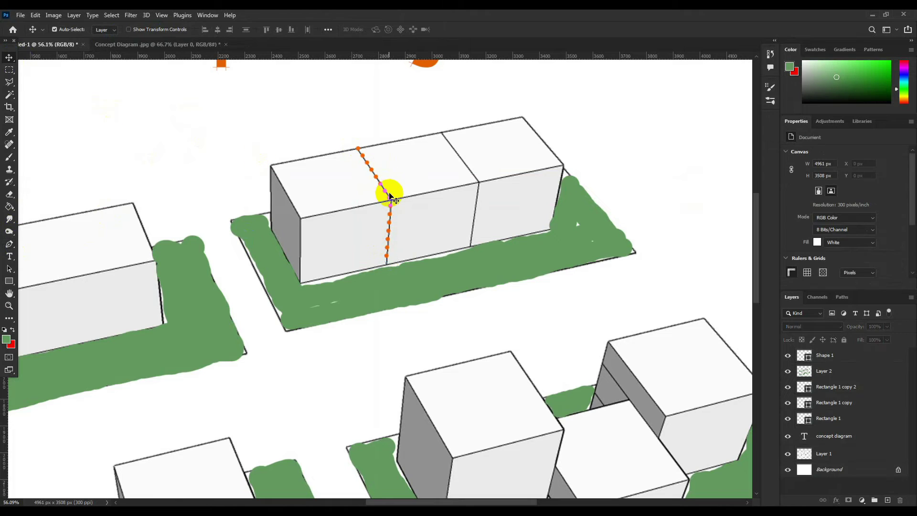
Step: Alt-drag a copy of the dotted line onto the block's second seam
drag(385, 193, 473, 178)
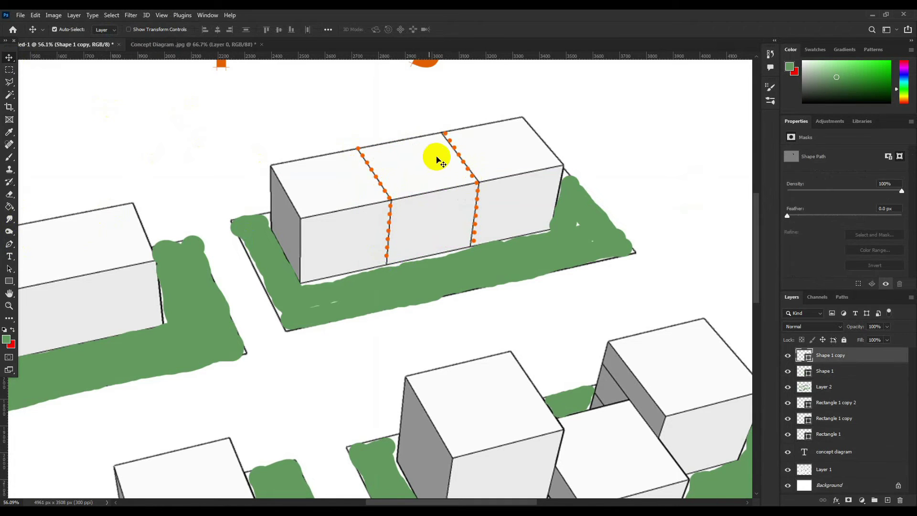
scroll(419, 159, down, 5)
scroll(379, 202, up, 1)
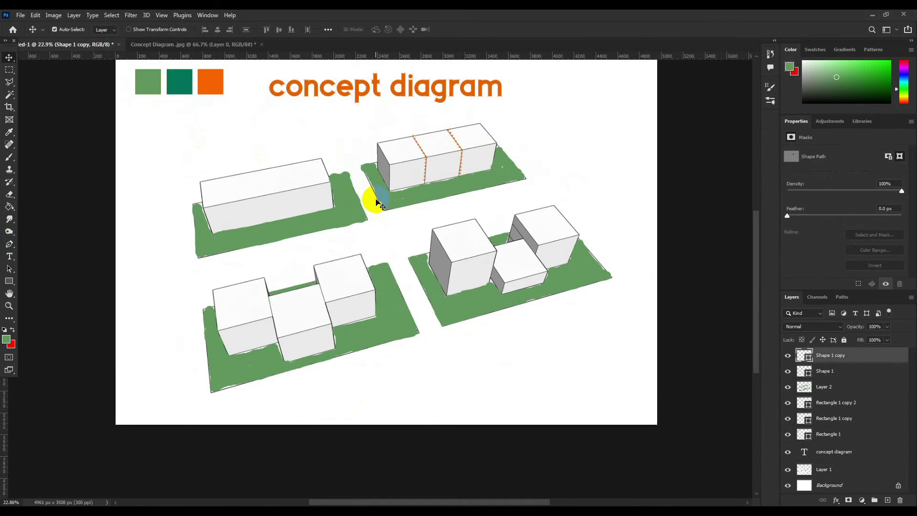
scroll(379, 203, down, 1)
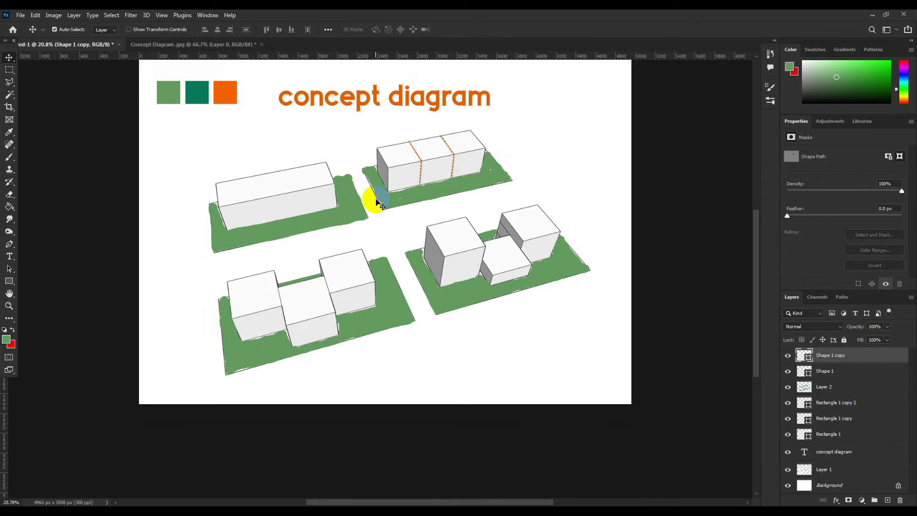
Step: Draw a three-point orange dotted arc from the lower-right ground over the cube cluster with the Curvature Pen
click(10, 246)
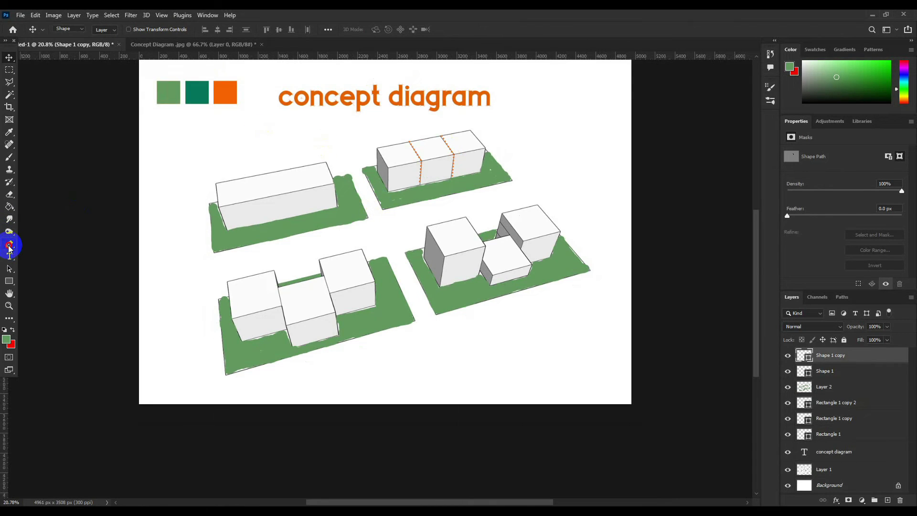
drag(10, 248, 46, 267)
click(47, 267)
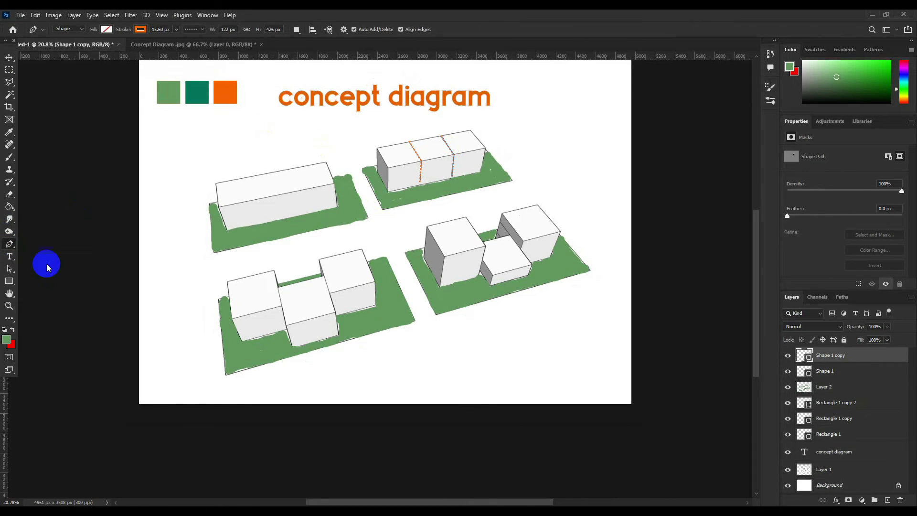
click(414, 278)
click(495, 224)
click(572, 240)
click(9, 58)
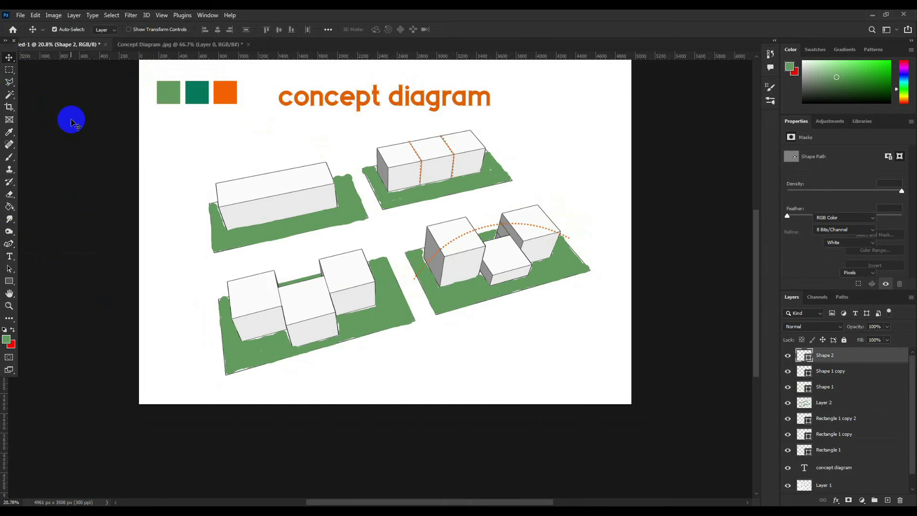
click(72, 122)
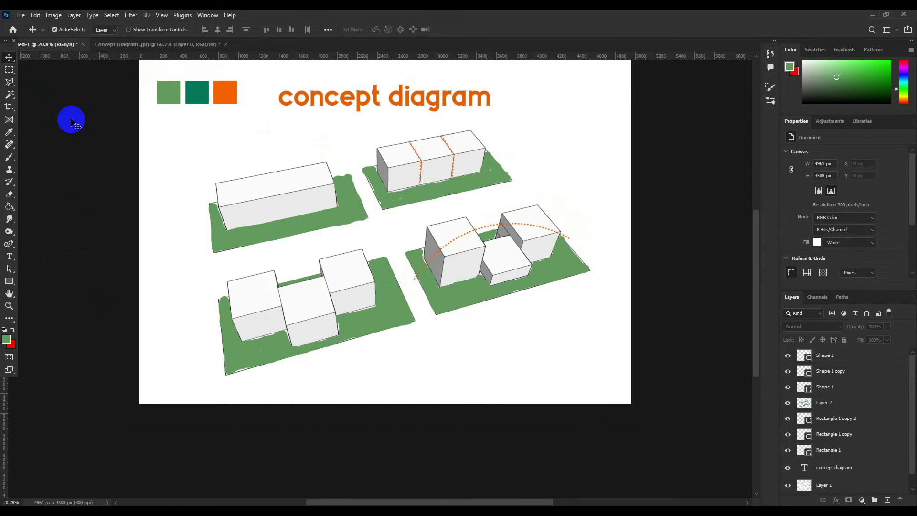
Step: Draw a small orange-filled circle at the arc's start and Alt-drag copies to its other points
click(9, 280)
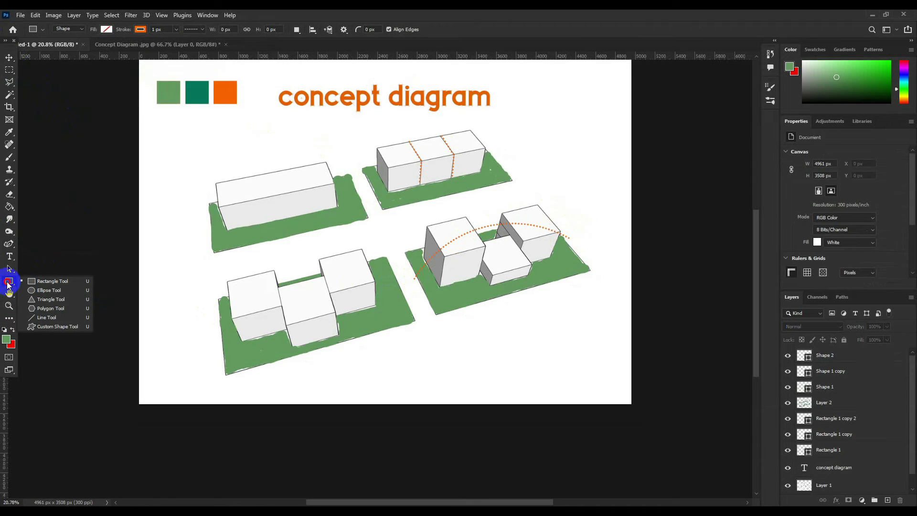
click(26, 290)
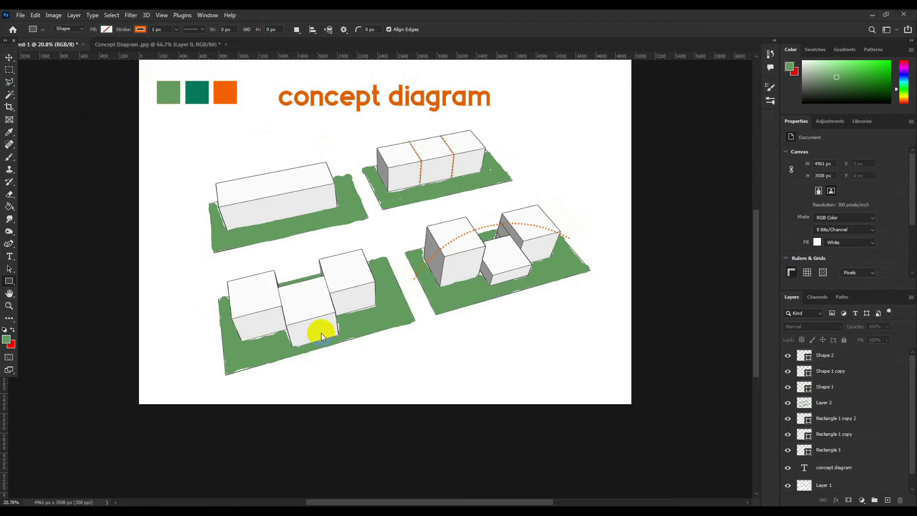
click(410, 283)
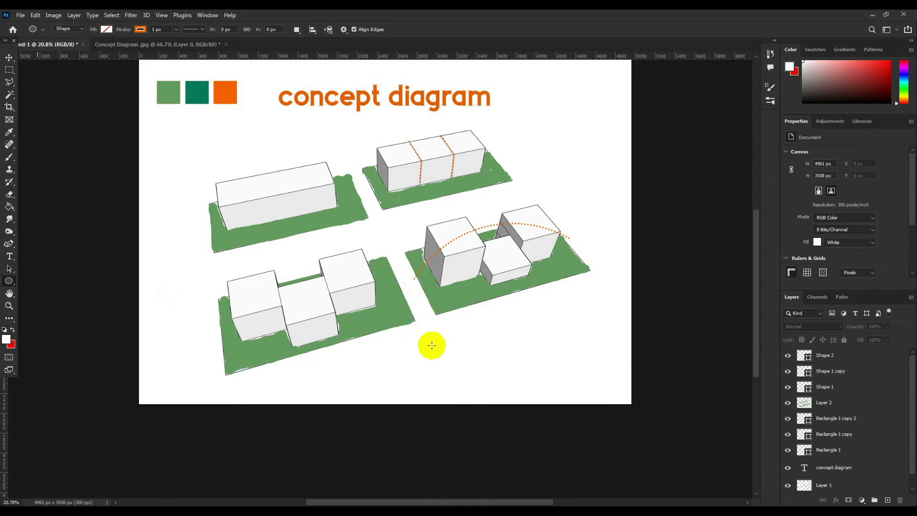
drag(410, 285, 417, 293)
click(106, 29)
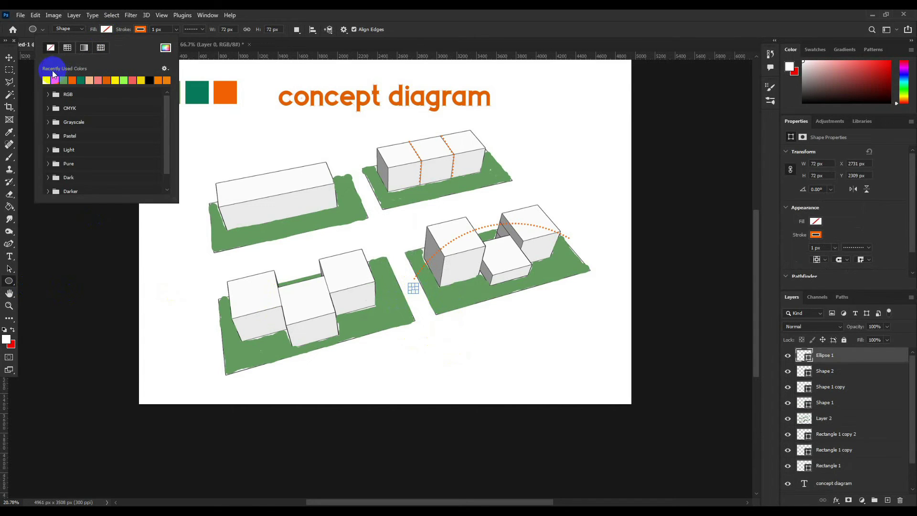
click(72, 80)
click(9, 58)
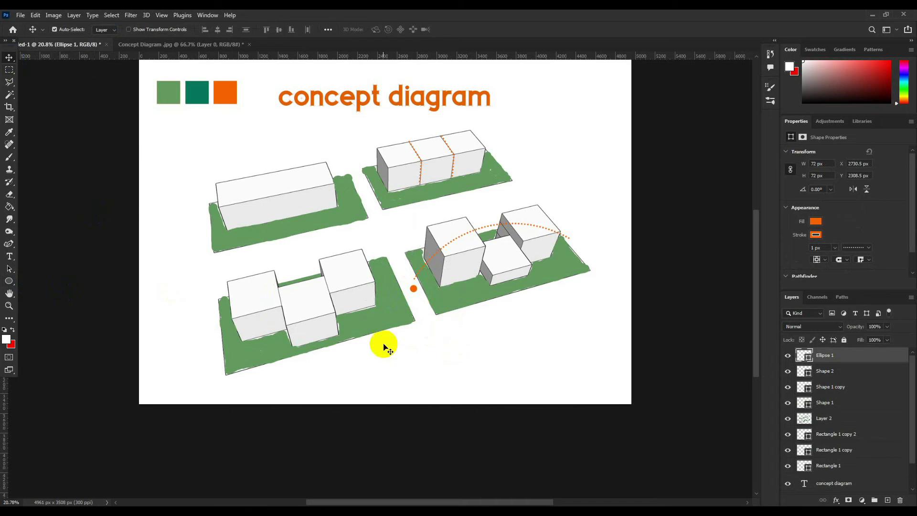
scroll(450, 296, up, 1)
mouse_move(413, 303)
mouse_down()
mouse_move(492, 242)
mouse_move(572, 256)
mouse_up()
click(647, 262)
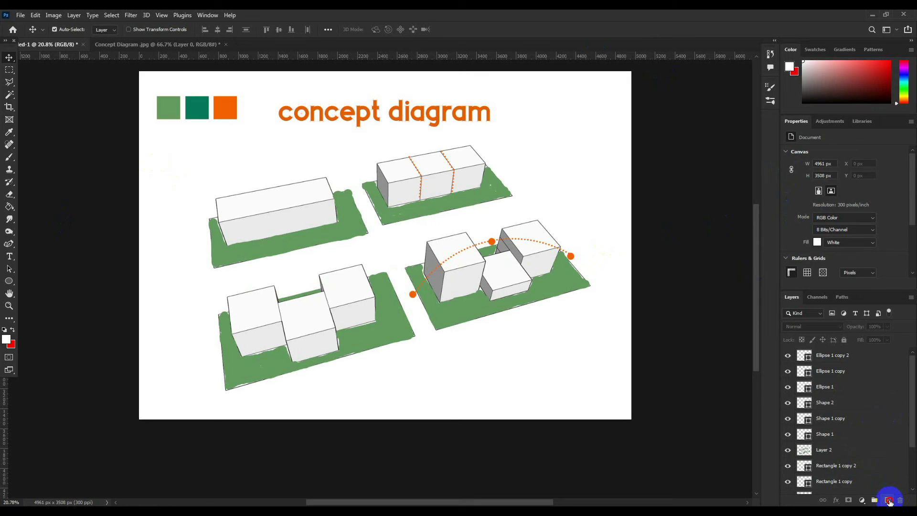
Step: Add a new layer and set up the Brush with the sampled orange colour
click(889, 501)
click(9, 158)
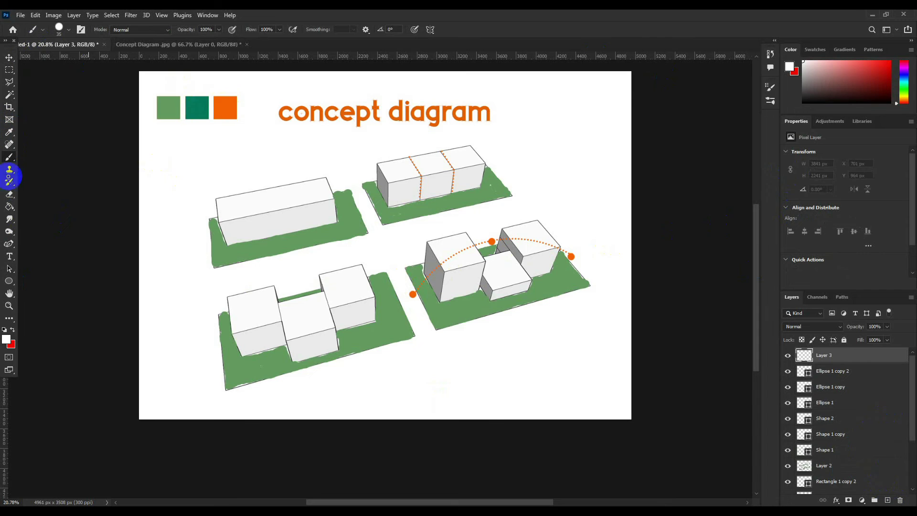
click(6, 340)
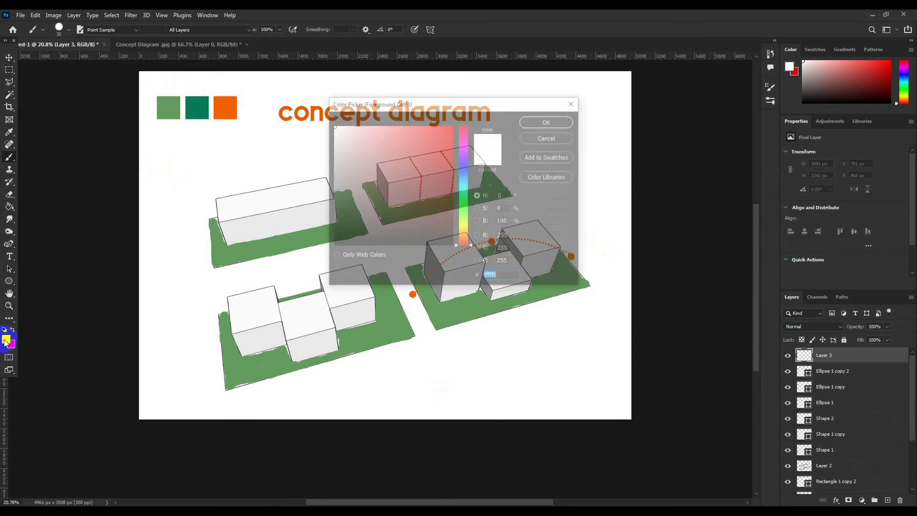
click(226, 107)
click(548, 121)
key(b)
key(bracketright)
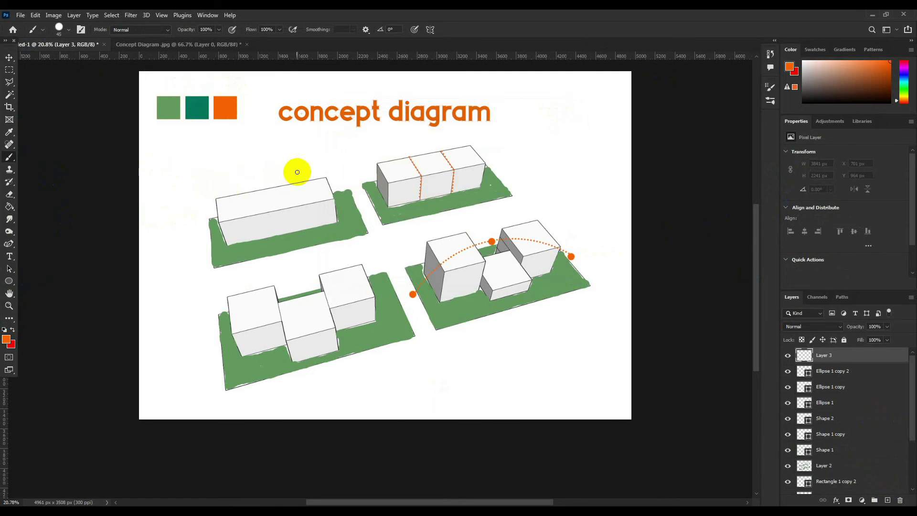
key(bracketleft)
key(bracketleft)
key(bracketleft)
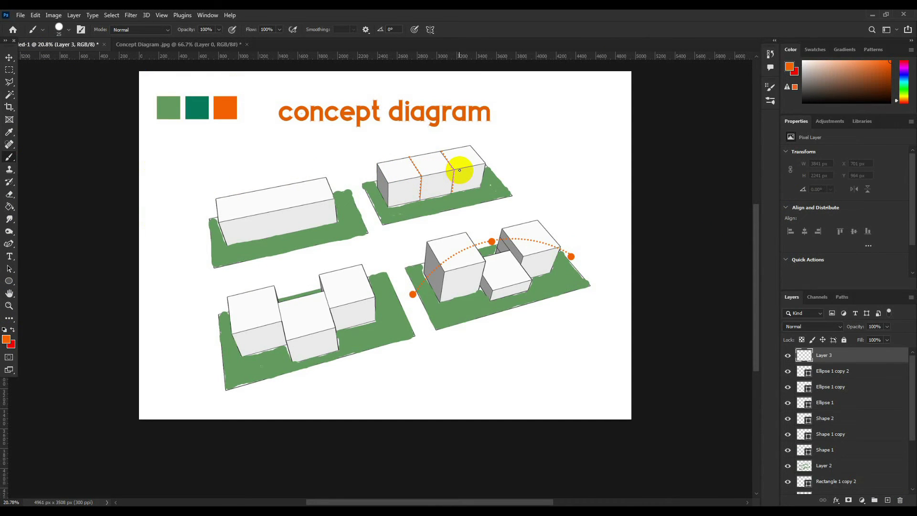
Step: Paint orange arrows on the top-right block and up/down arrows on the lower-left blocks
click(473, 186)
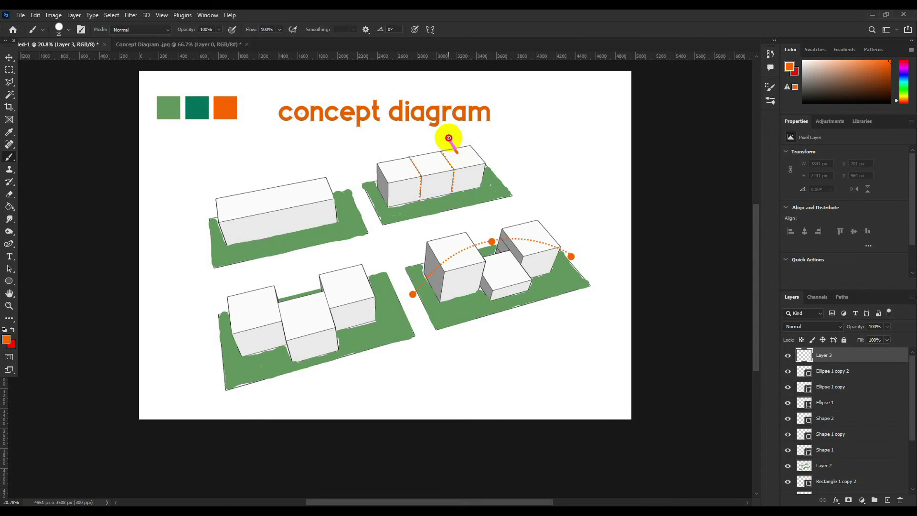
drag(448, 138, 458, 140)
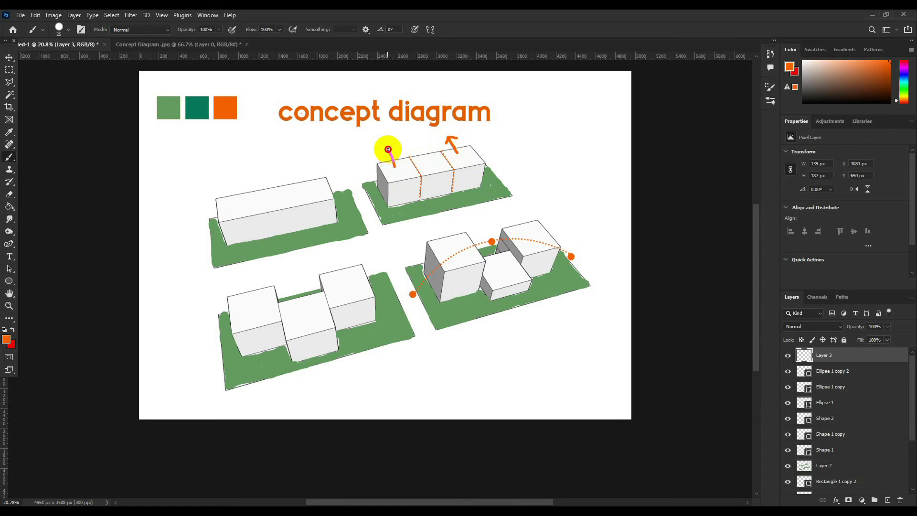
drag(385, 154, 448, 180)
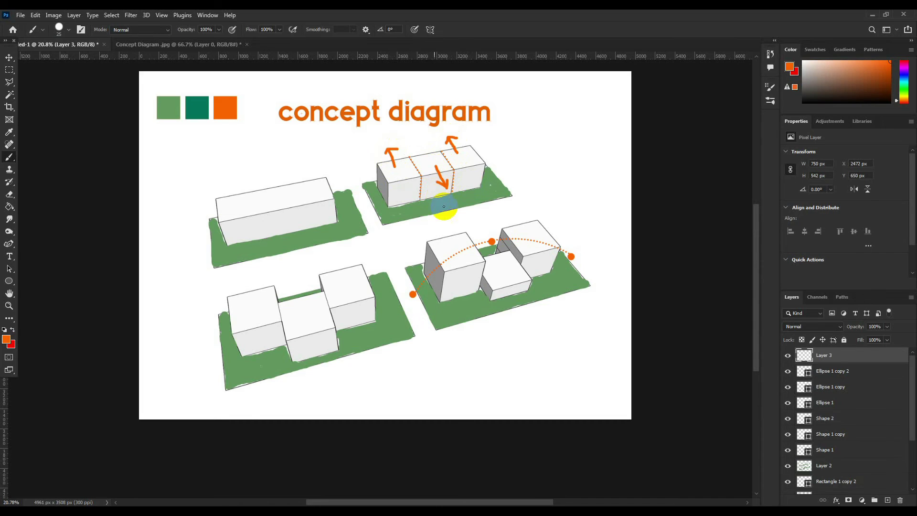
drag(250, 297, 251, 279)
mouse_move(339, 276)
mouse_down()
mouse_move(337, 255)
mouse_move(348, 261)
mouse_up()
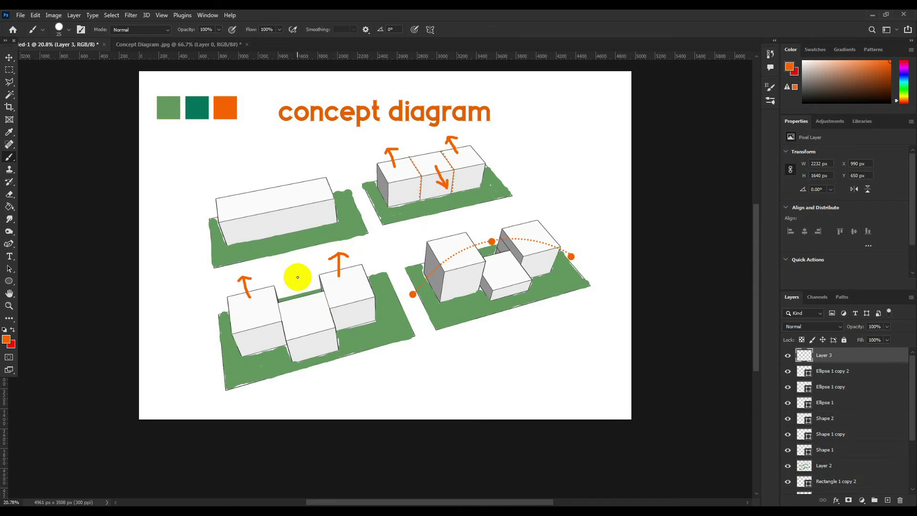
scroll(288, 298, up, 1)
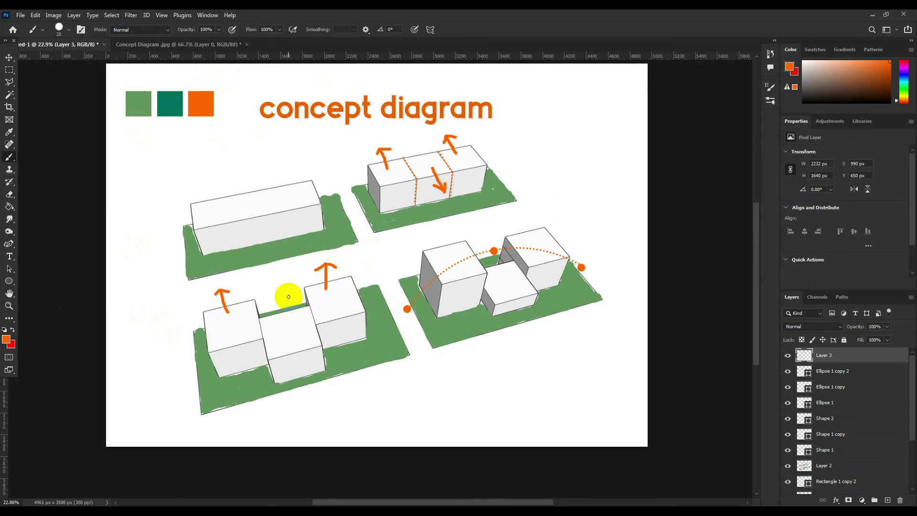
drag(283, 291, 279, 314)
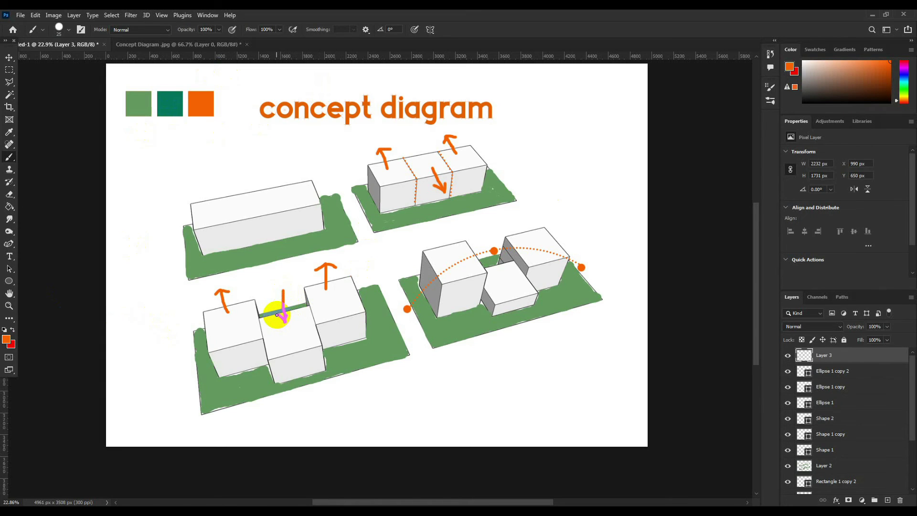
drag(277, 315, 278, 315)
Step: Paint short orange arrow marks at the arc's start, top and end dots
drag(410, 311, 411, 311)
click(494, 251)
drag(495, 254, 499, 260)
click(402, 308)
drag(424, 305, 420, 306)
drag(581, 267, 570, 270)
scroll(361, 95, down, 1)
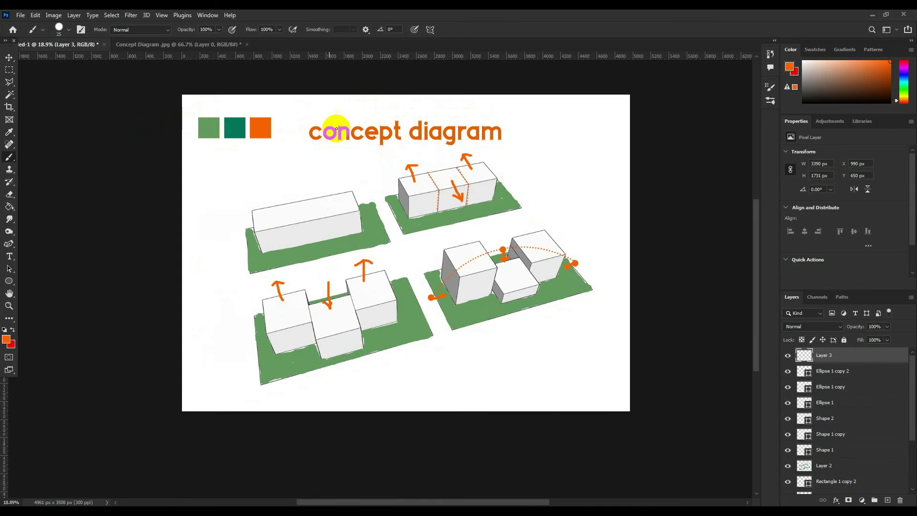
scroll(336, 128, up, 1)
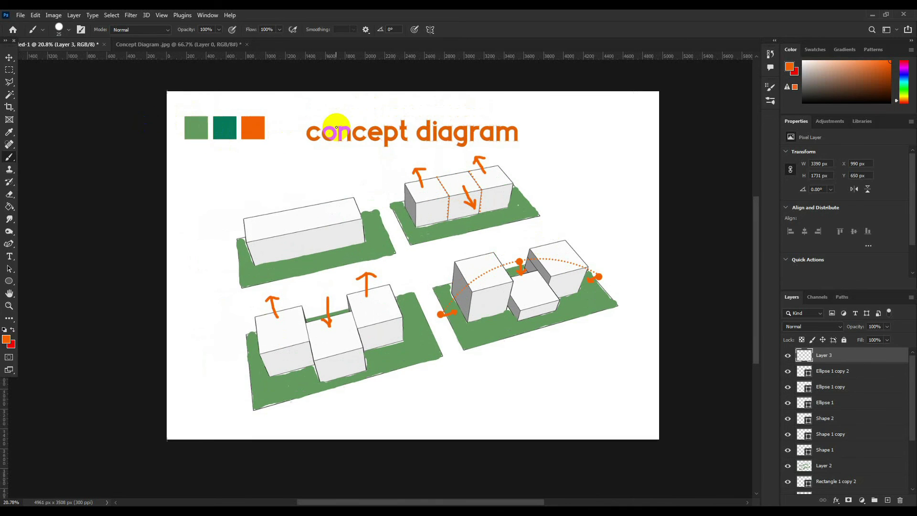
Step: Nudge the concept diagram title slightly to the right
click(8, 57)
click(174, 153)
drag(405, 133, 415, 132)
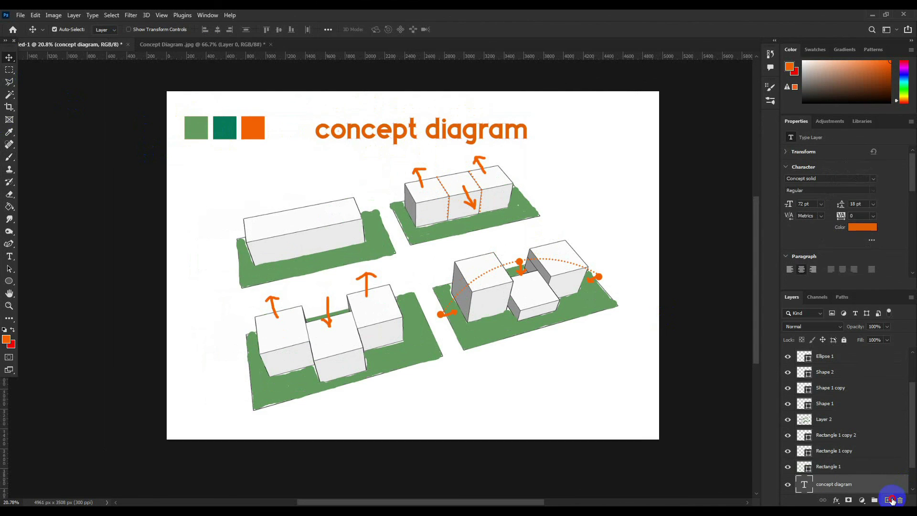
Step: On a new layer below Ellipse 1, paint a teal tree crown at the lower-left block's corner
click(891, 500)
drag(876, 485, 862, 359)
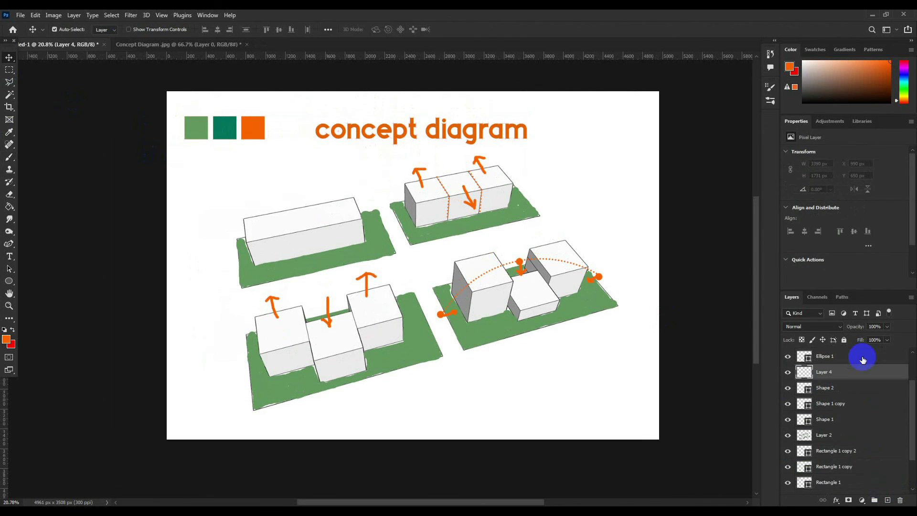
key(i)
click(229, 128)
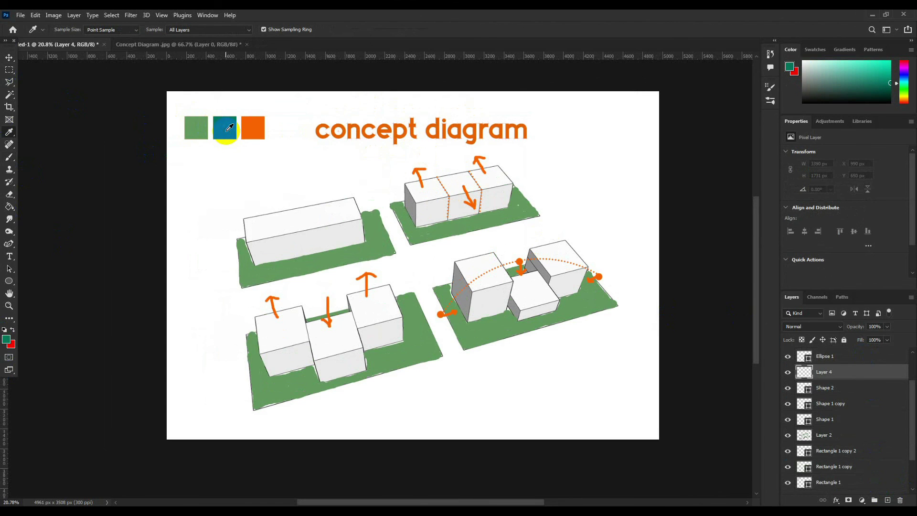
click(9, 157)
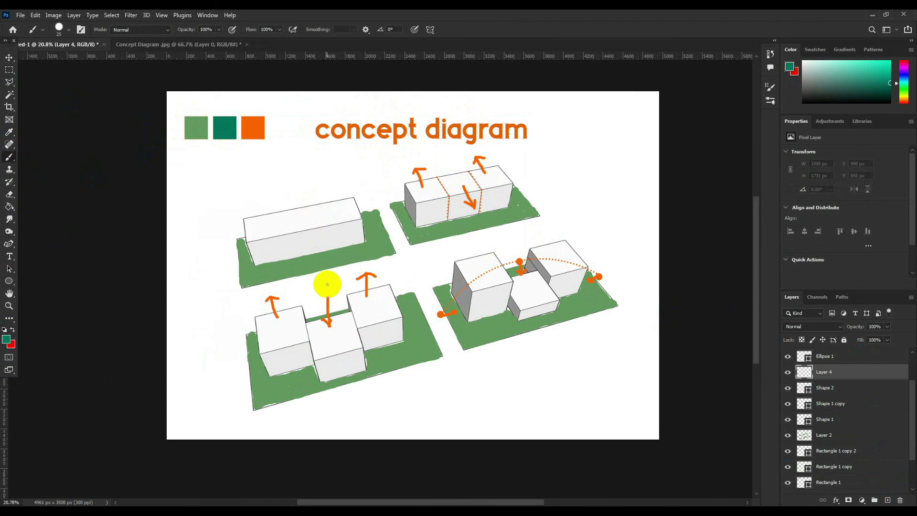
key(bracketright)
key(bracketright)
key(bracketright)
key(bracketright)
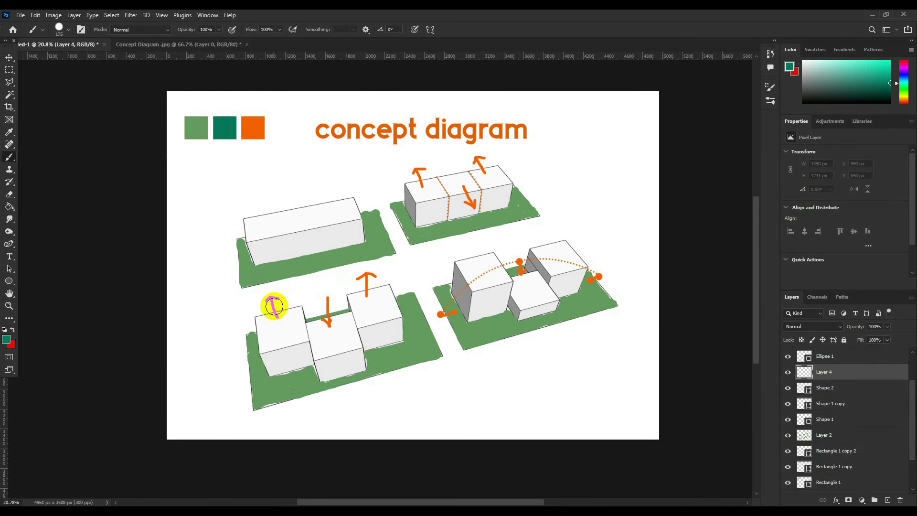
click(255, 315)
drag(252, 317, 257, 317)
Step: Add light green to the tree and set its layer to about 68% opacity
key(i)
click(205, 131)
key(b)
click(256, 334)
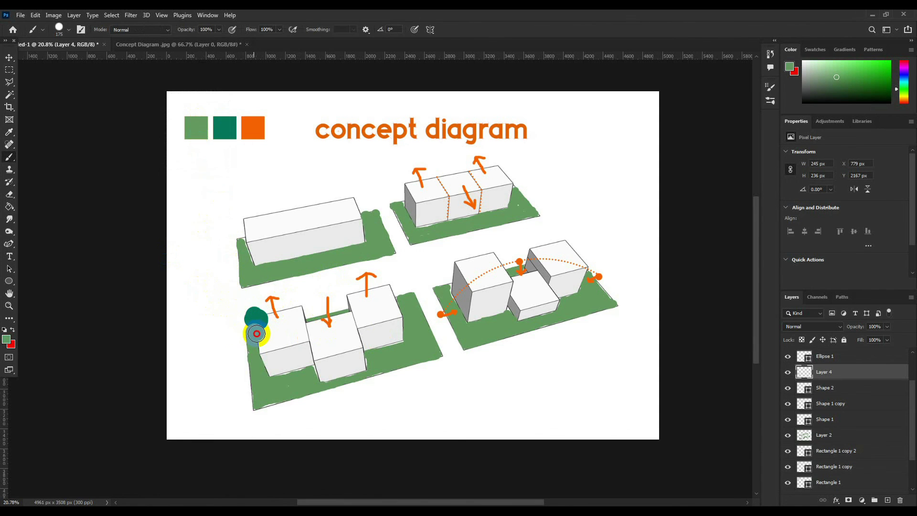
click(887, 327)
drag(889, 329, 875, 339)
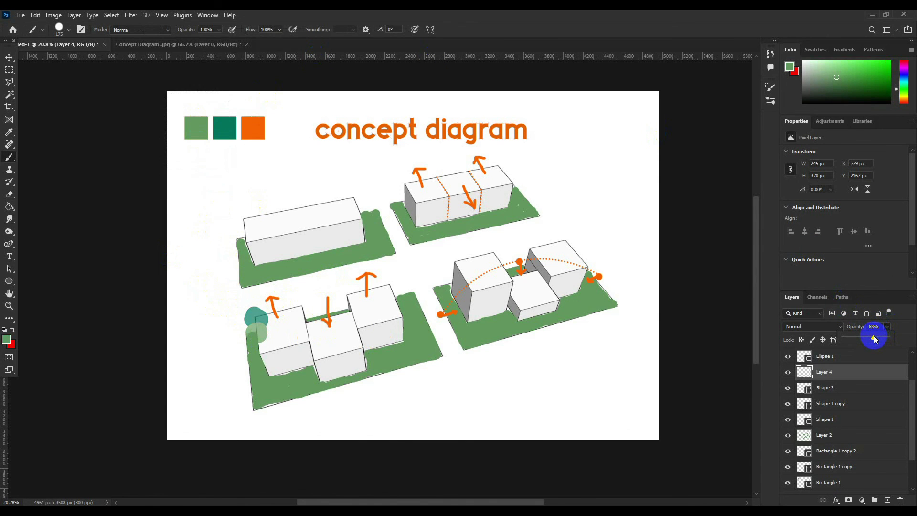
Step: On another new layer, paint a teal tree beside the right block
key(i)
click(233, 121)
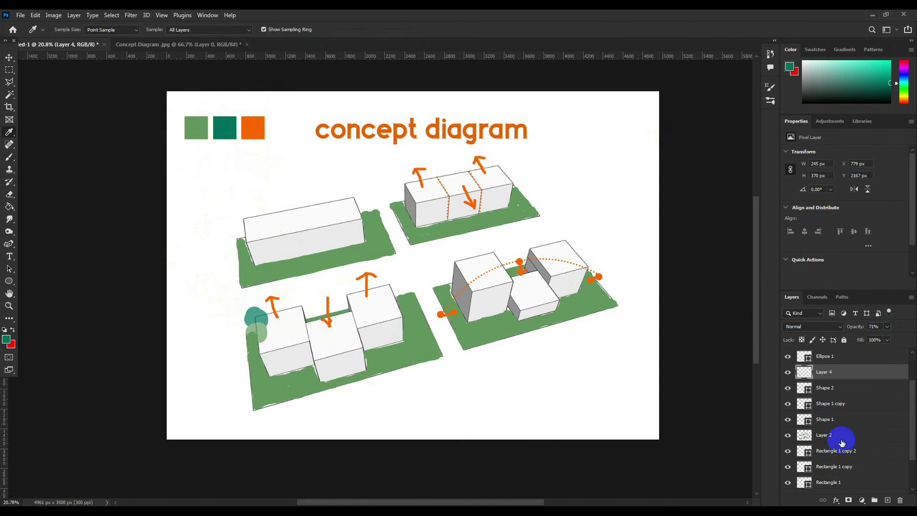
click(890, 503)
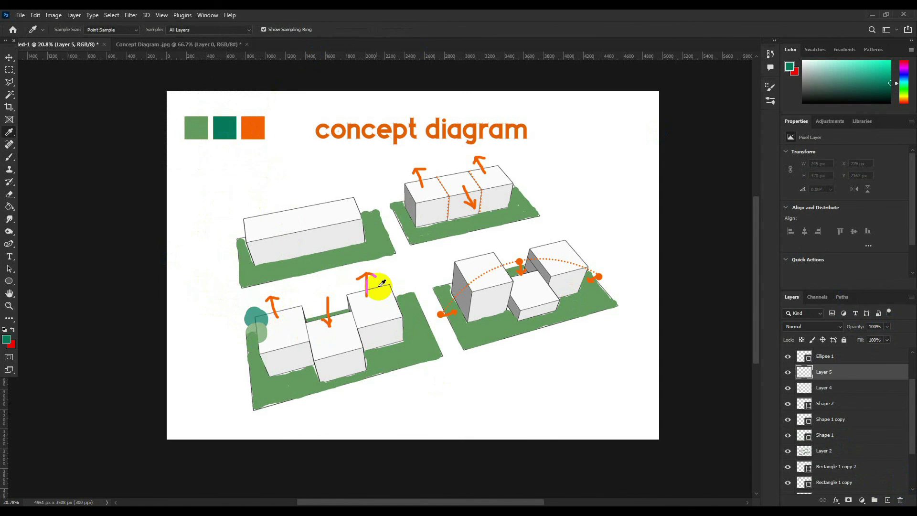
click(9, 159)
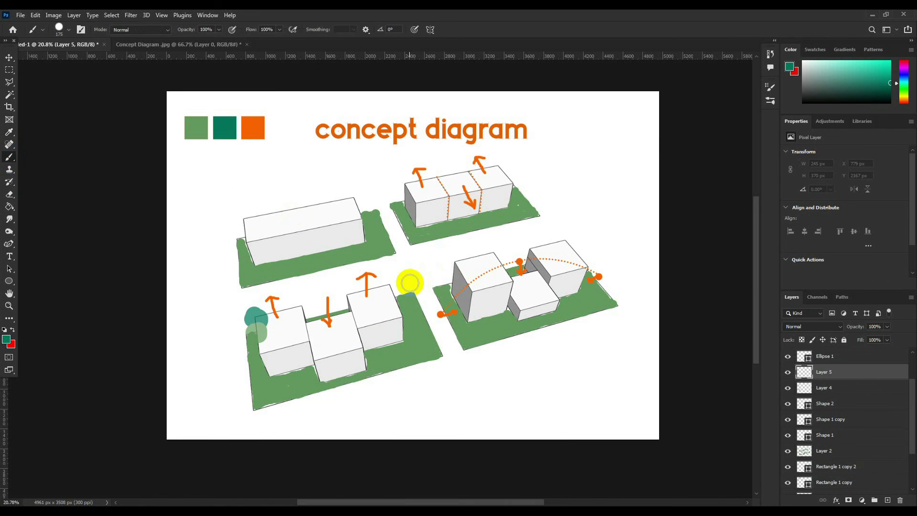
click(390, 279)
drag(384, 271, 390, 292)
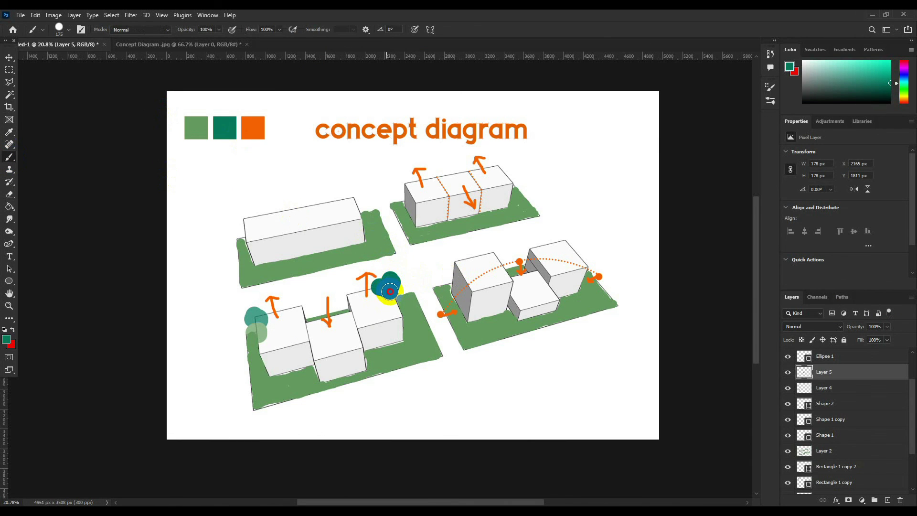
Step: Add a light-green tree beside it and lower that layer to 49% opacity
key(i)
click(201, 126)
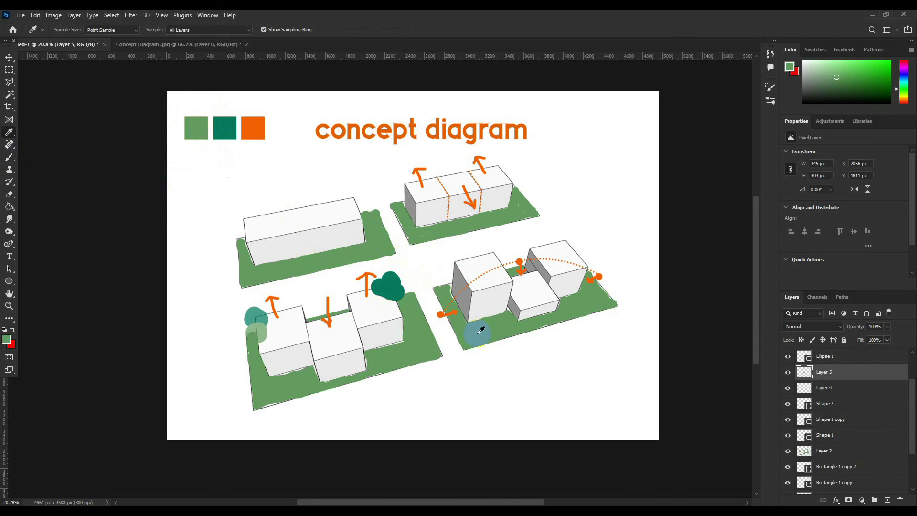
key(b)
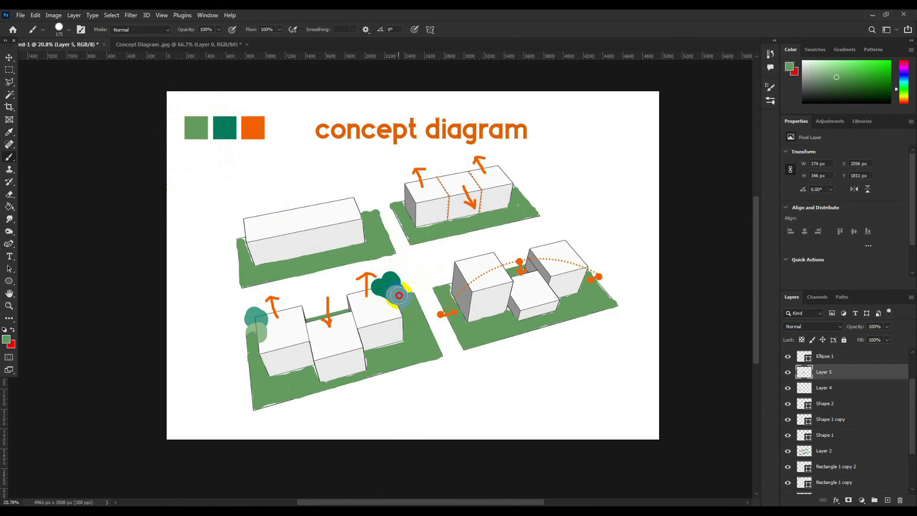
drag(398, 295, 384, 300)
click(887, 327)
drag(888, 336, 870, 336)
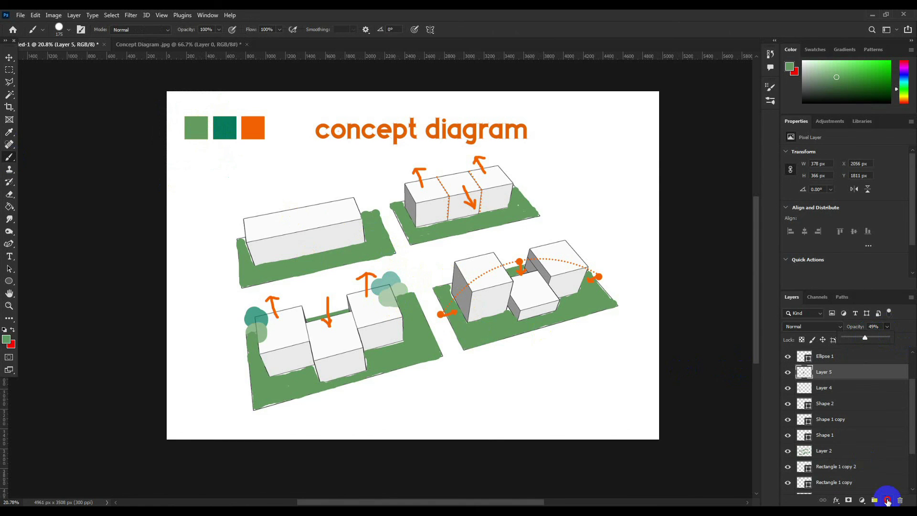
Step: Paint a dark teal tree at the block's roof corner on a new layer at 50% opacity
click(887, 500)
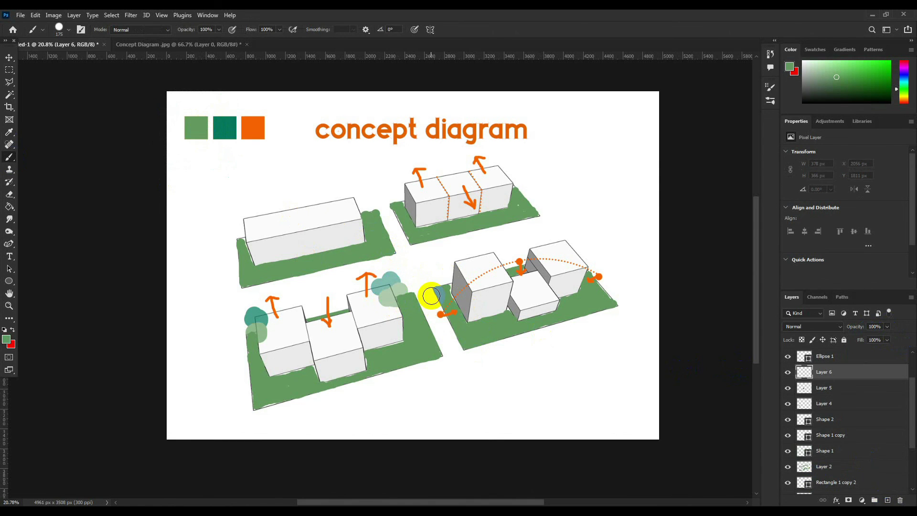
click(461, 261)
drag(462, 258, 459, 262)
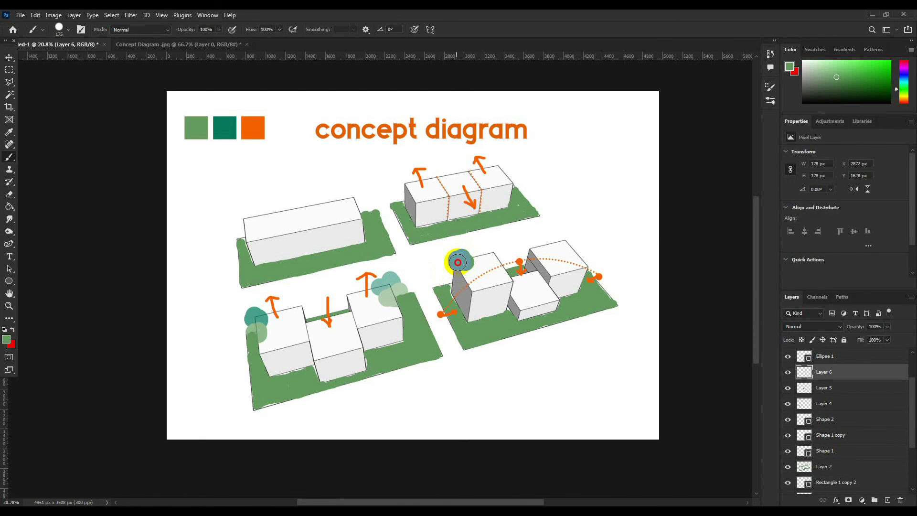
key(i)
click(229, 132)
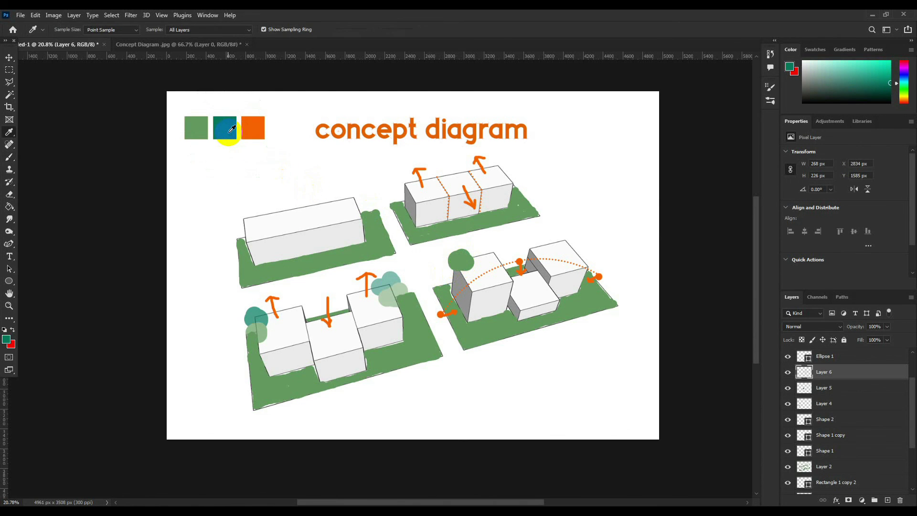
key(b)
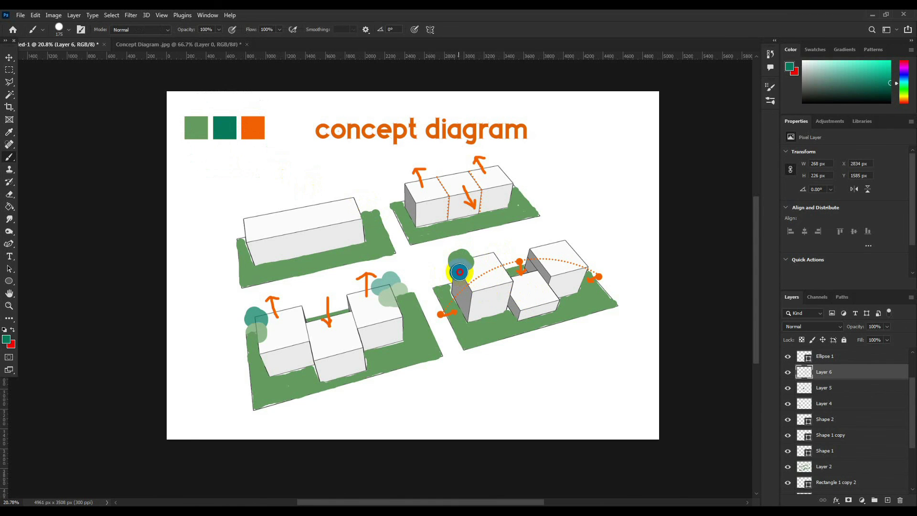
click(451, 269)
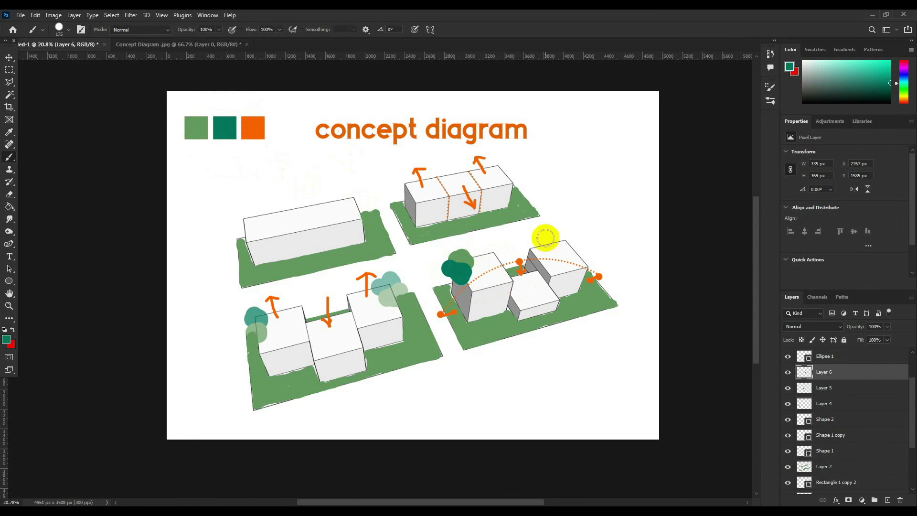
click(887, 326)
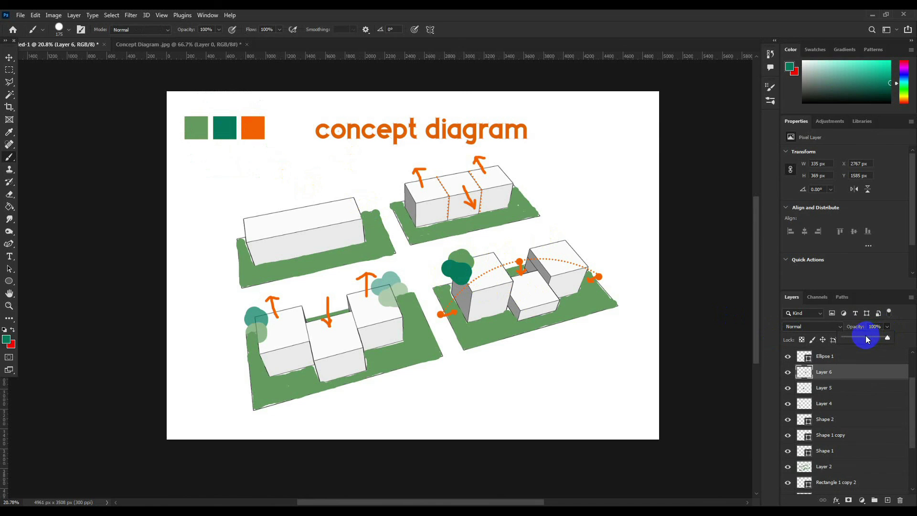
click(865, 337)
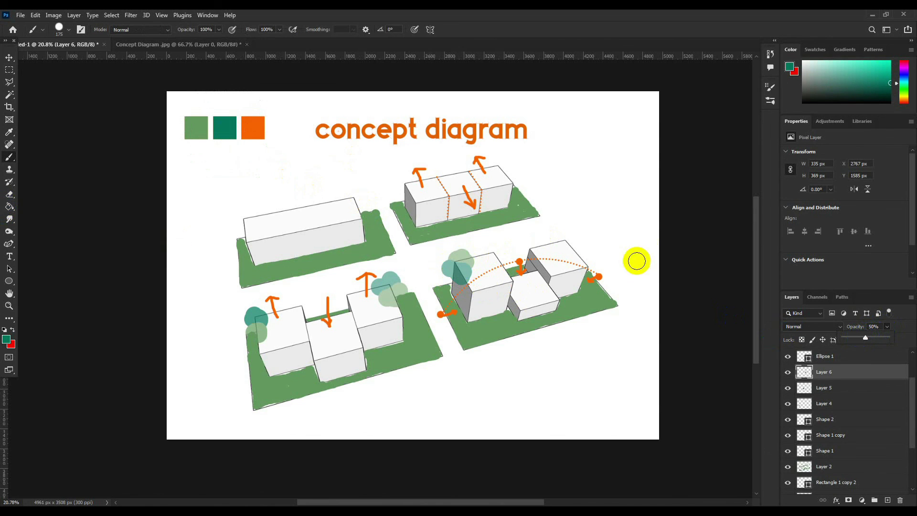
Step: Paint a teal and light-green tree behind the rear block on a new layer at 52% opacity
click(888, 500)
click(566, 241)
click(572, 234)
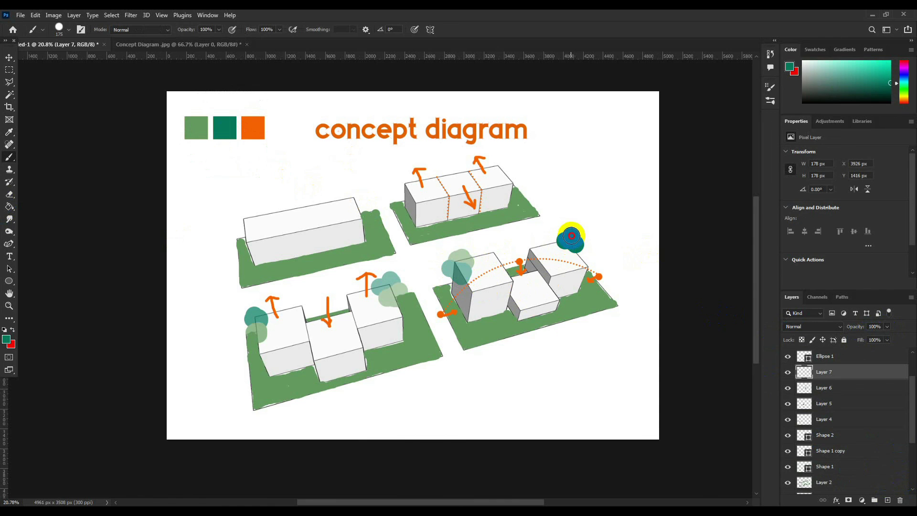
alt+click(200, 128)
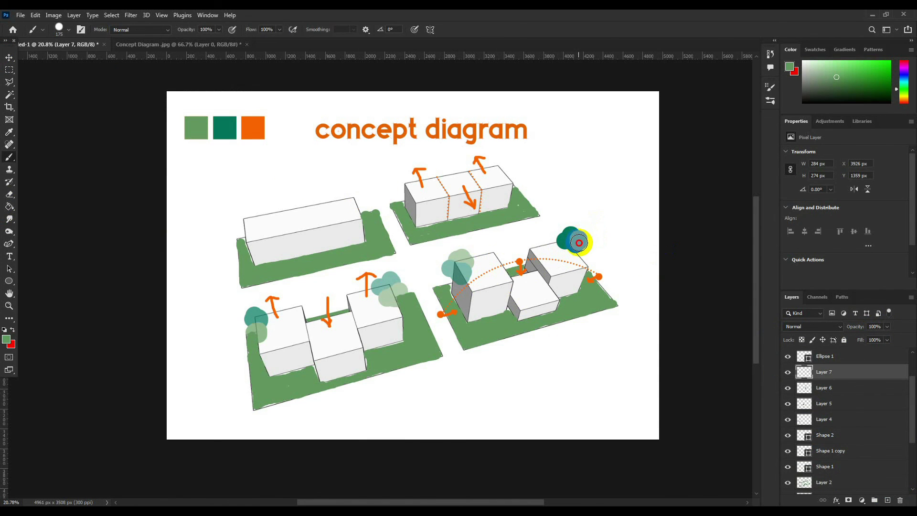
click(575, 248)
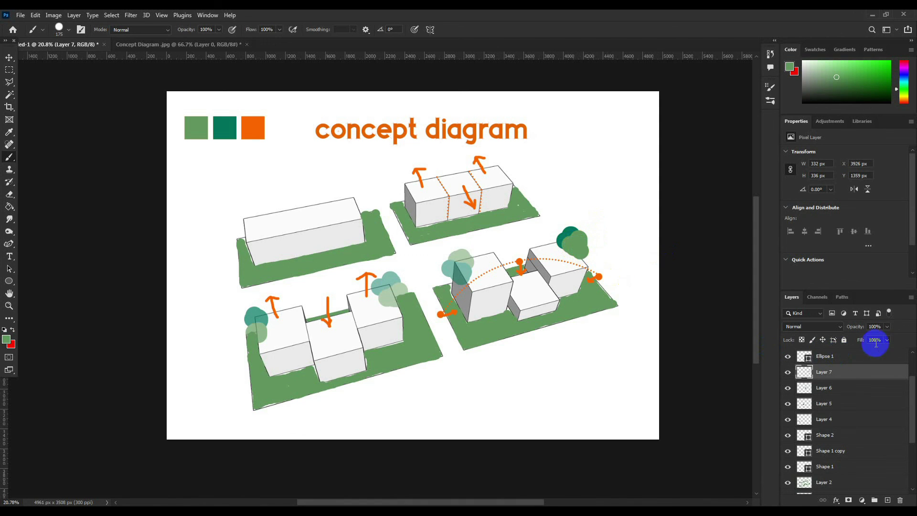
click(887, 326)
drag(870, 339, 866, 338)
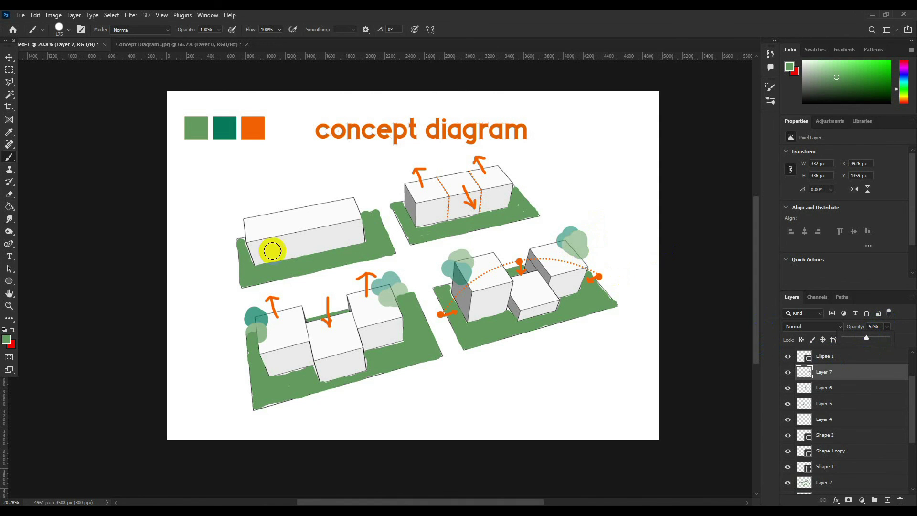
scroll(172, 264, down, 1)
scroll(420, 181, up, 1)
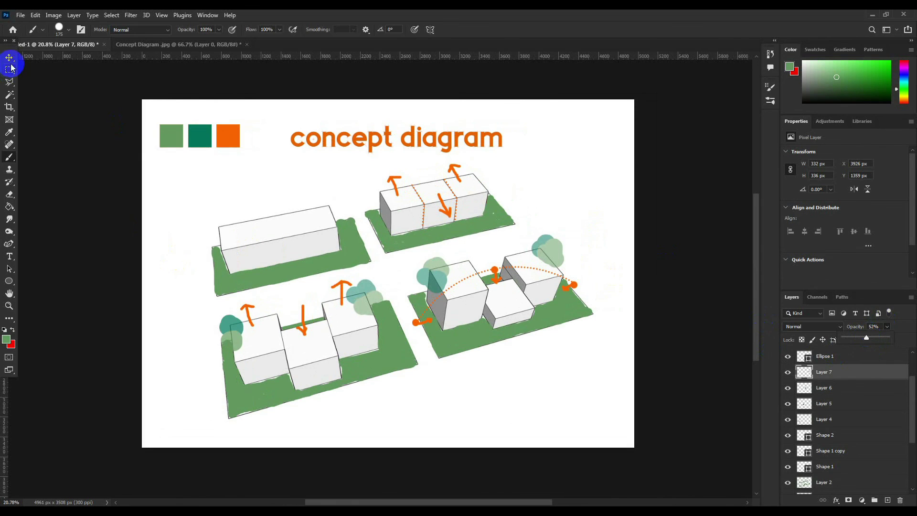
click(10, 57)
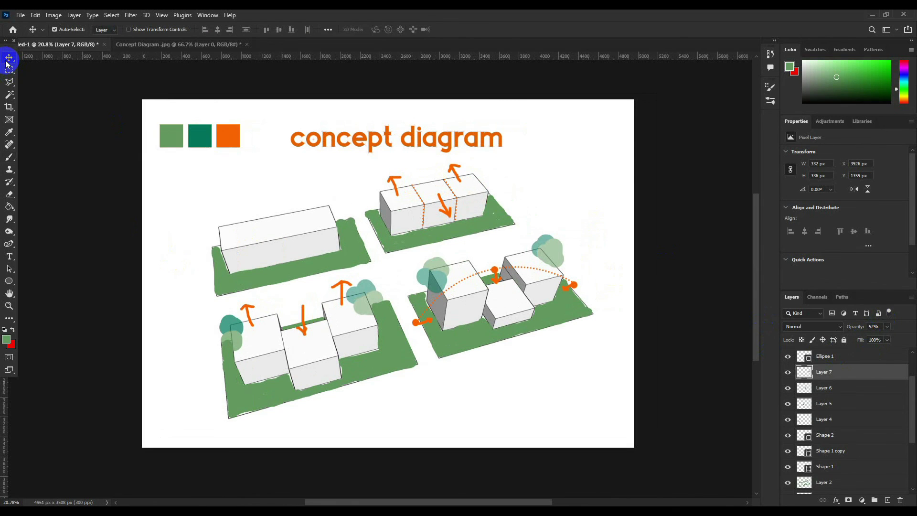
click(117, 272)
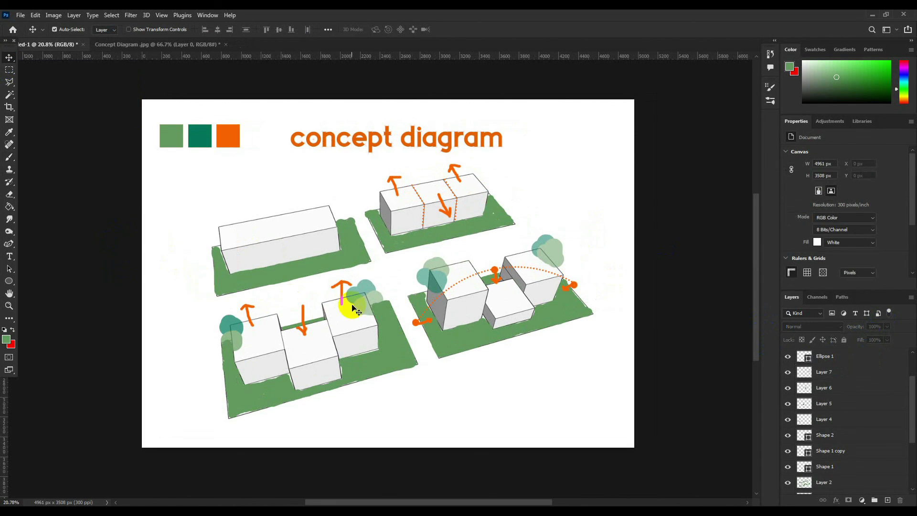